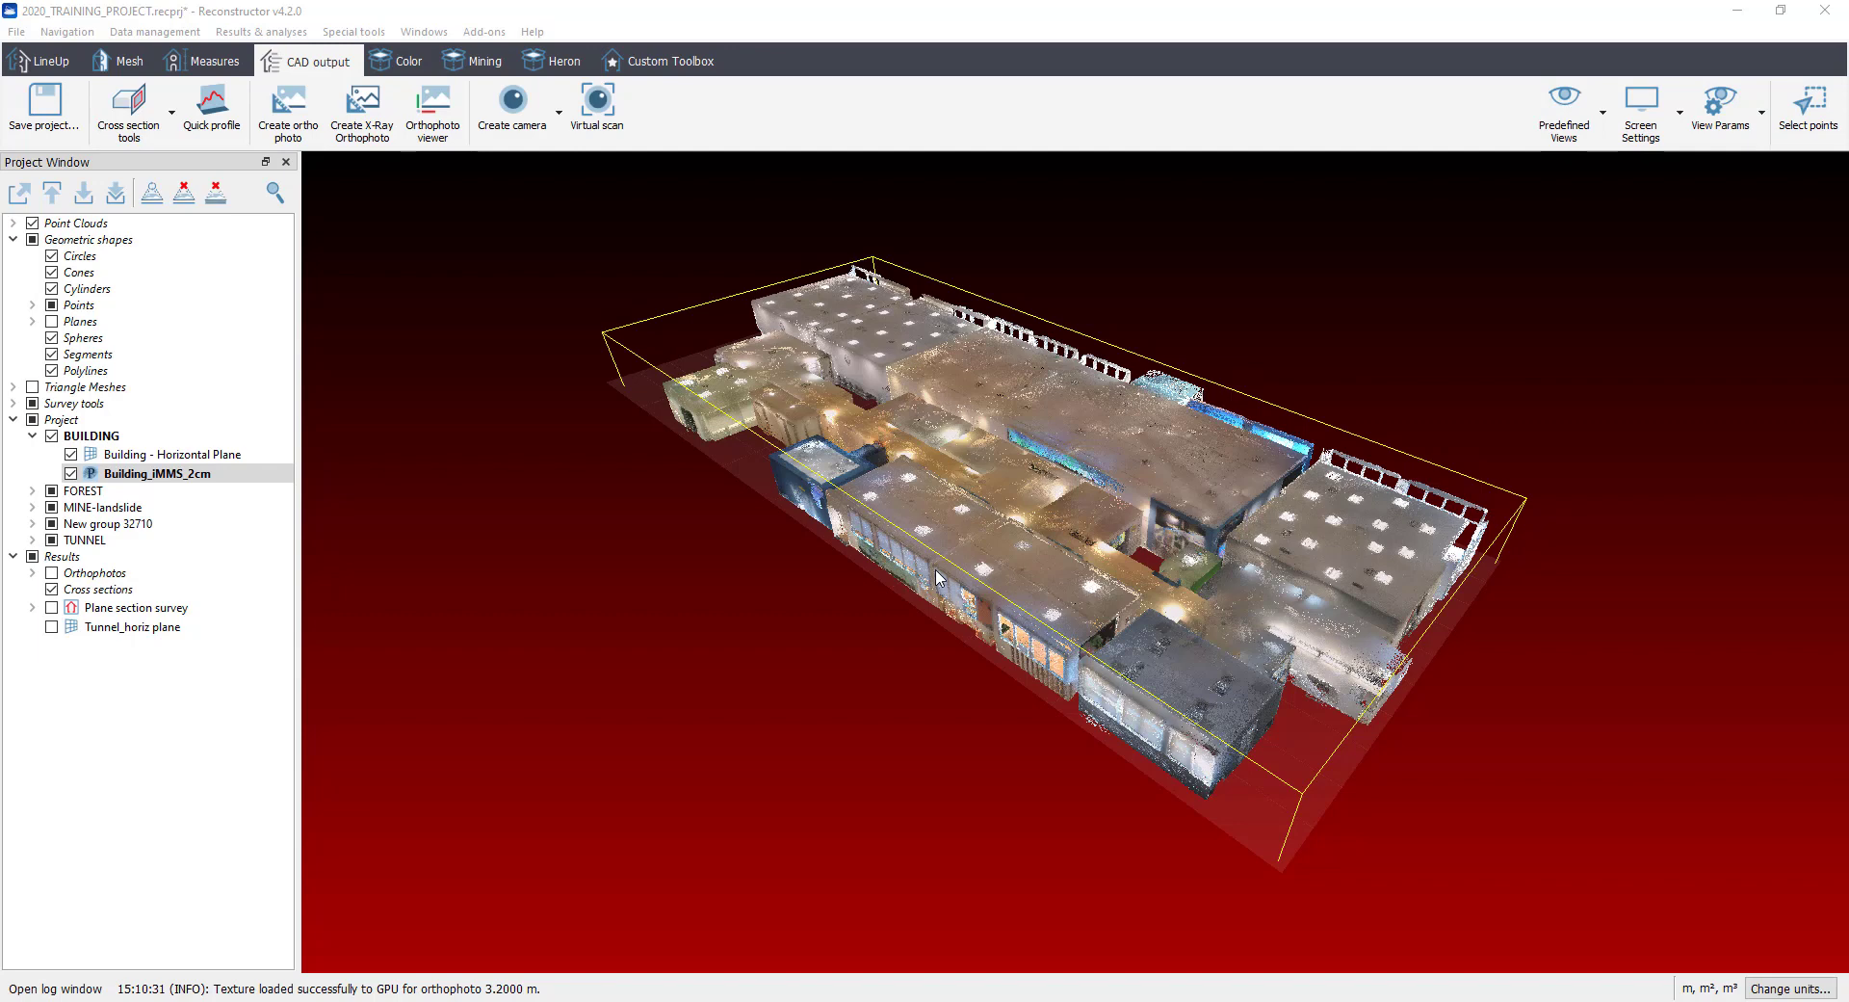
Step: Expand the Plane section survey results and review their cross-sections, orthophotos and slices
click(62, 559)
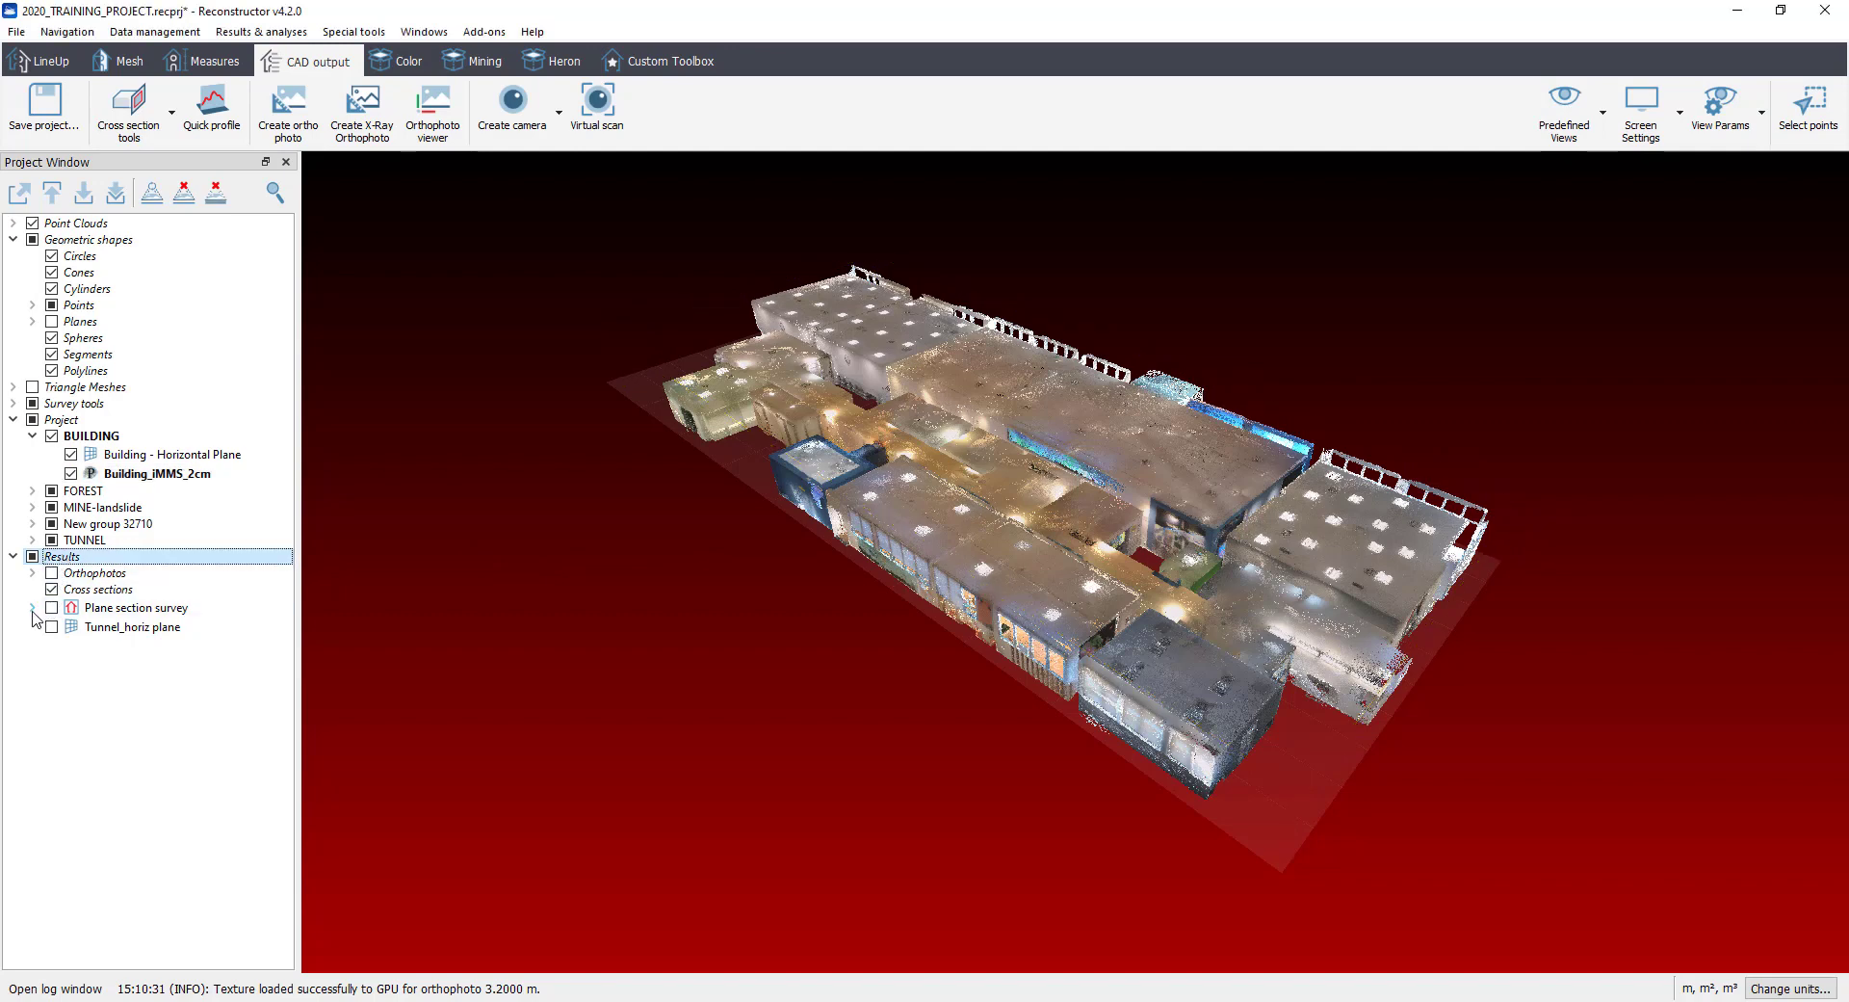
click(88, 611)
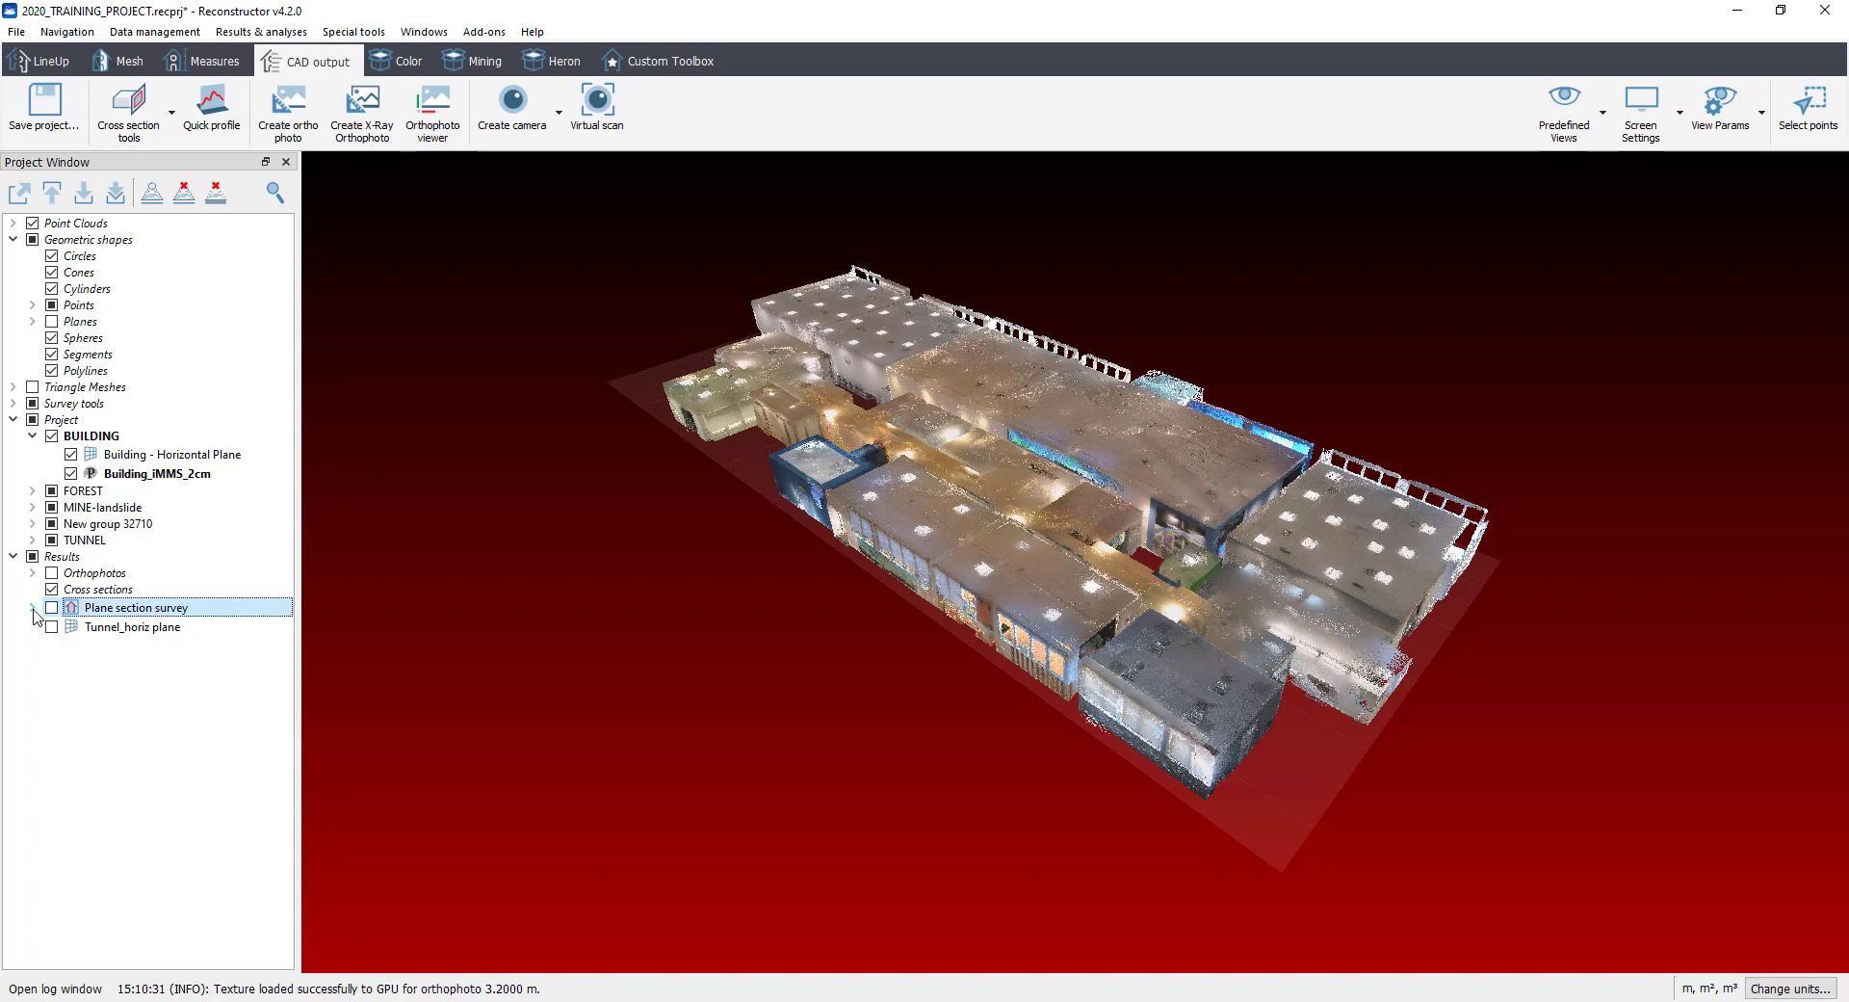
click(33, 608)
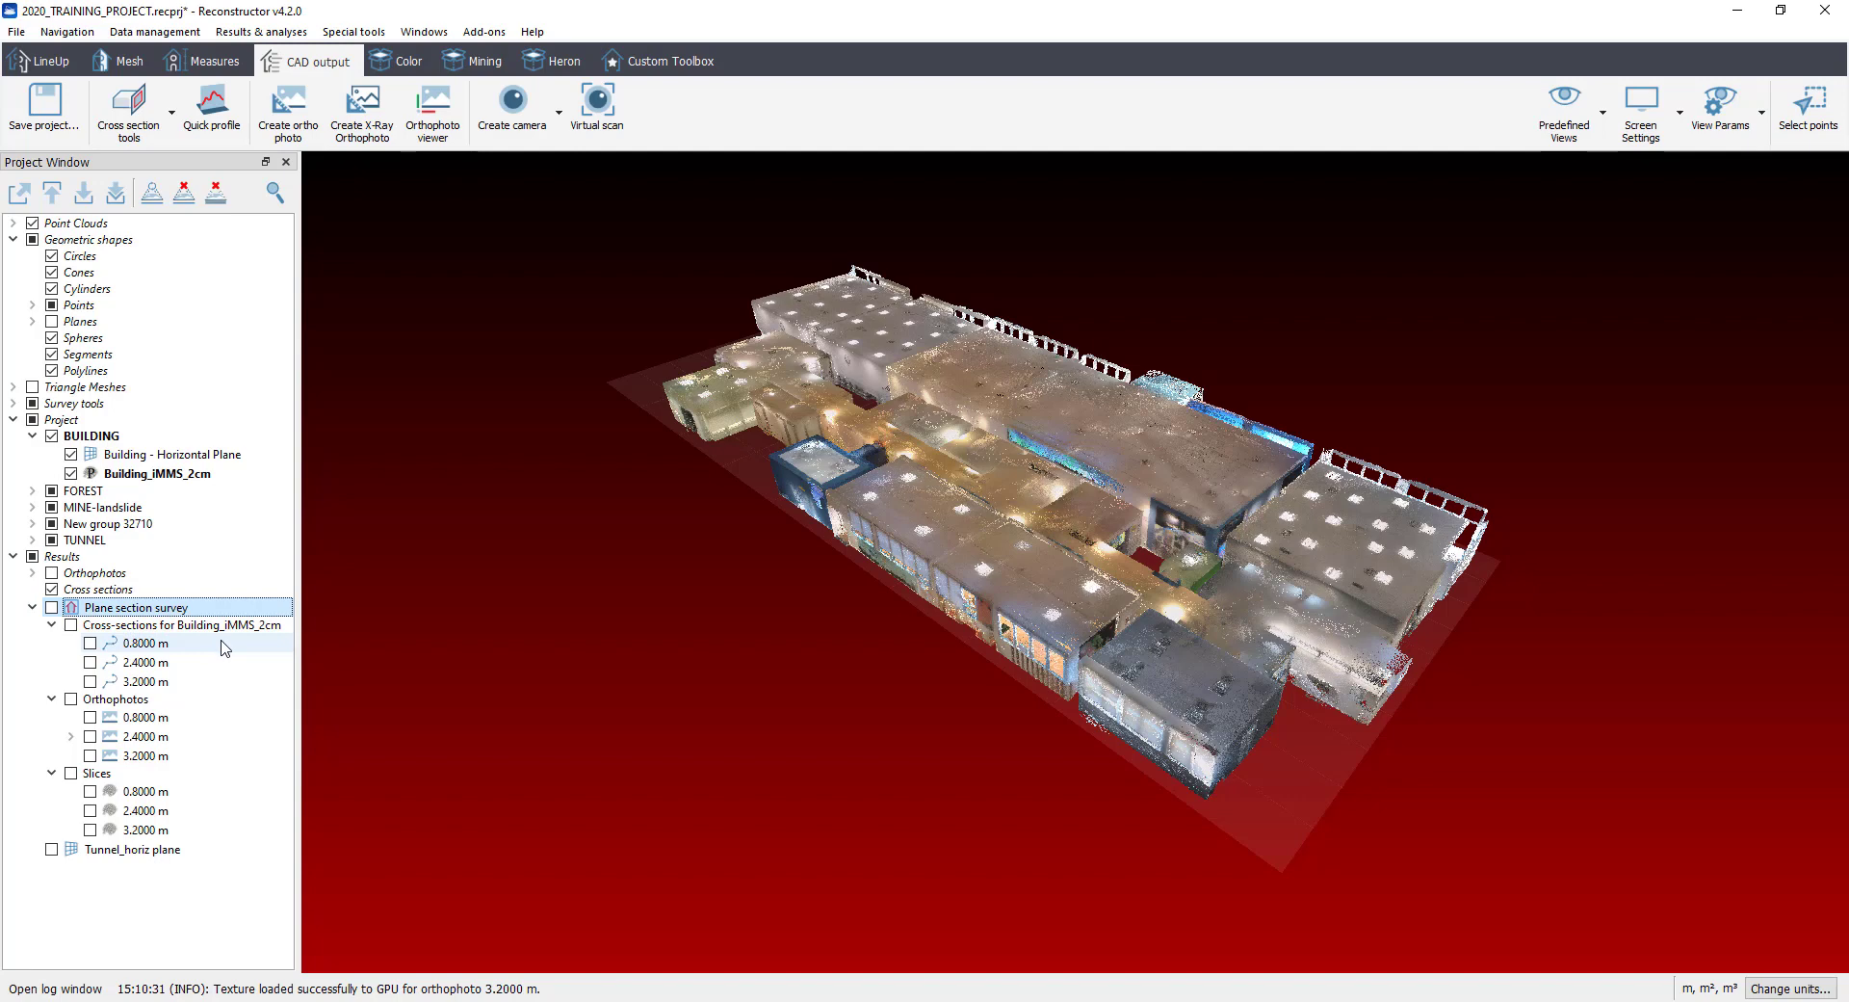
mouse_move(224, 647)
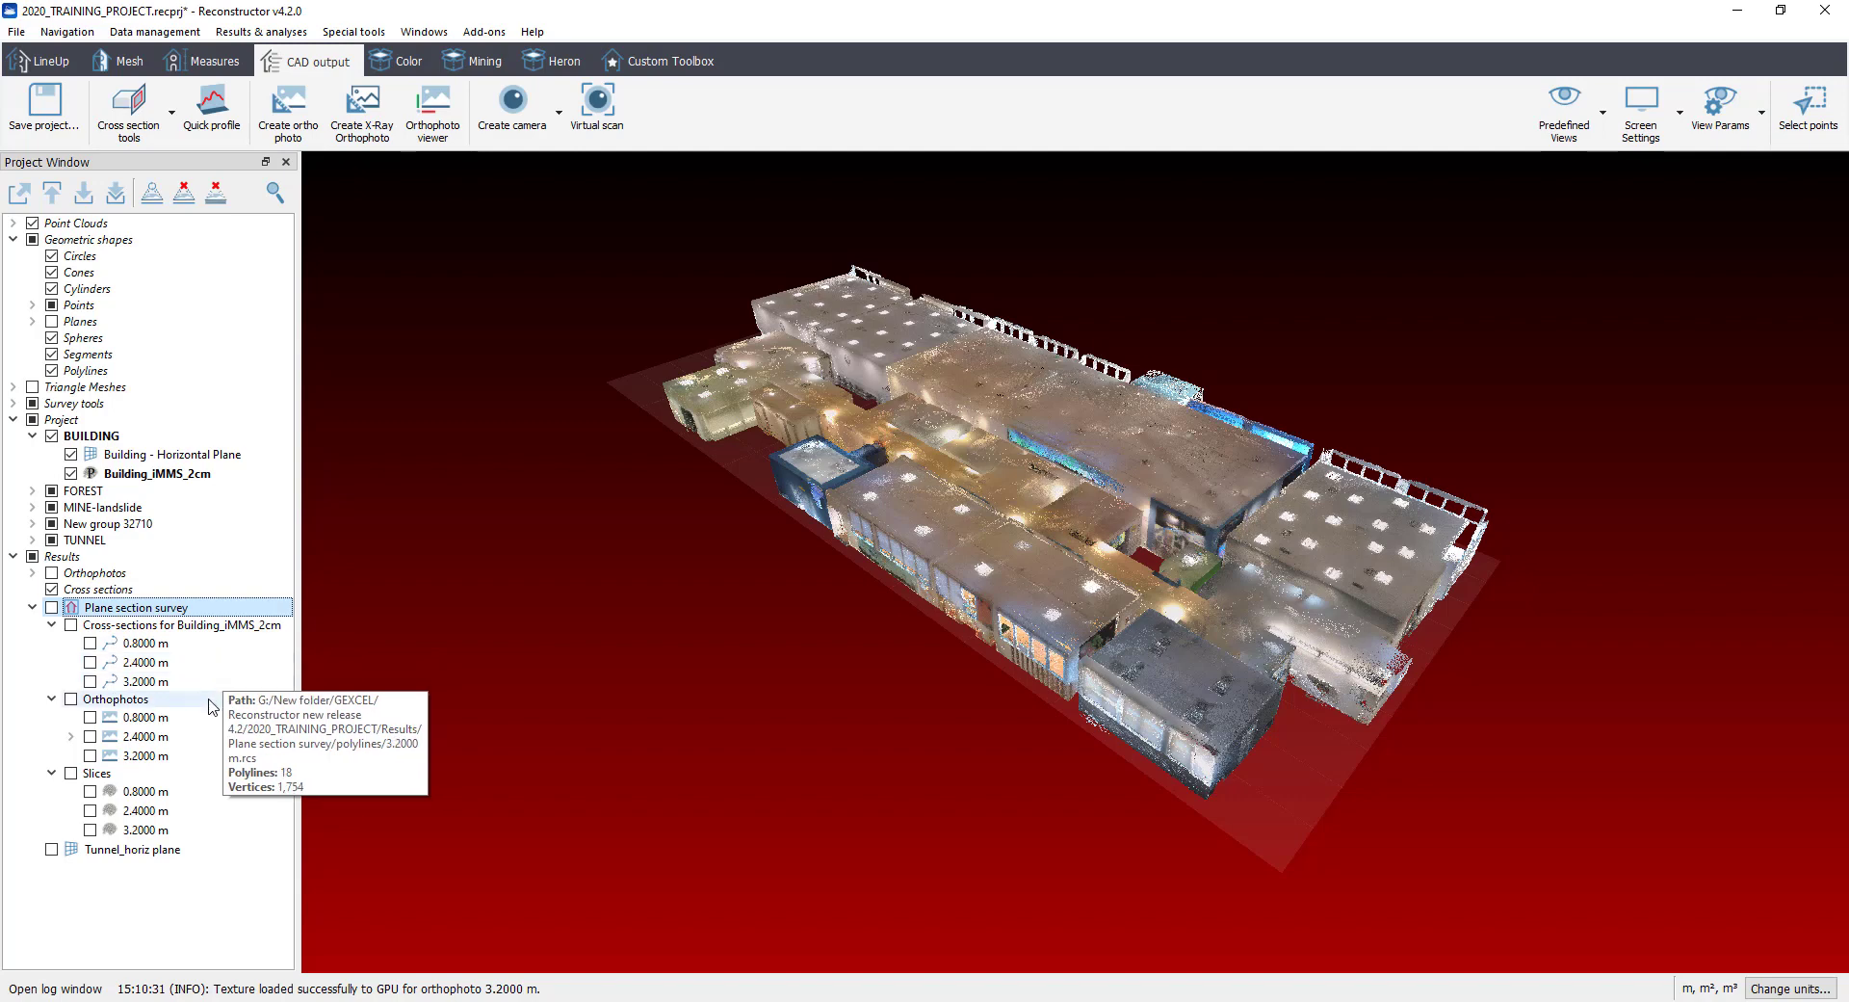
click(210, 702)
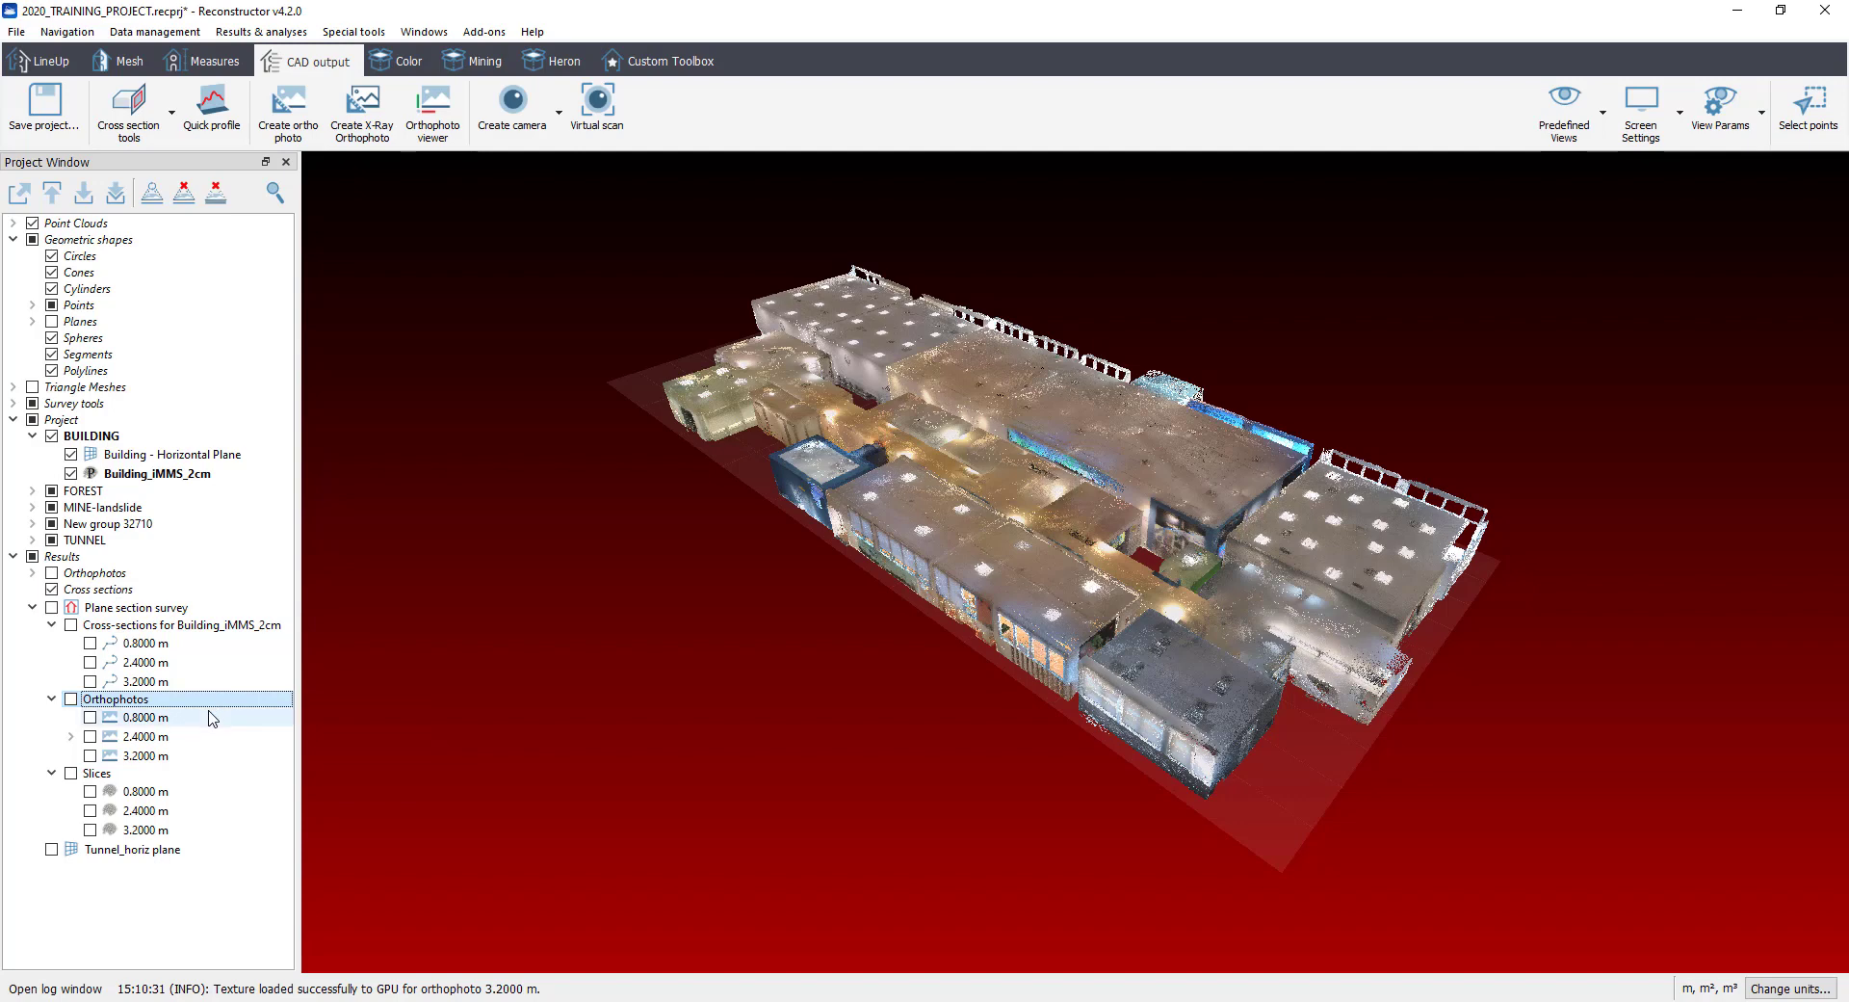
click(196, 779)
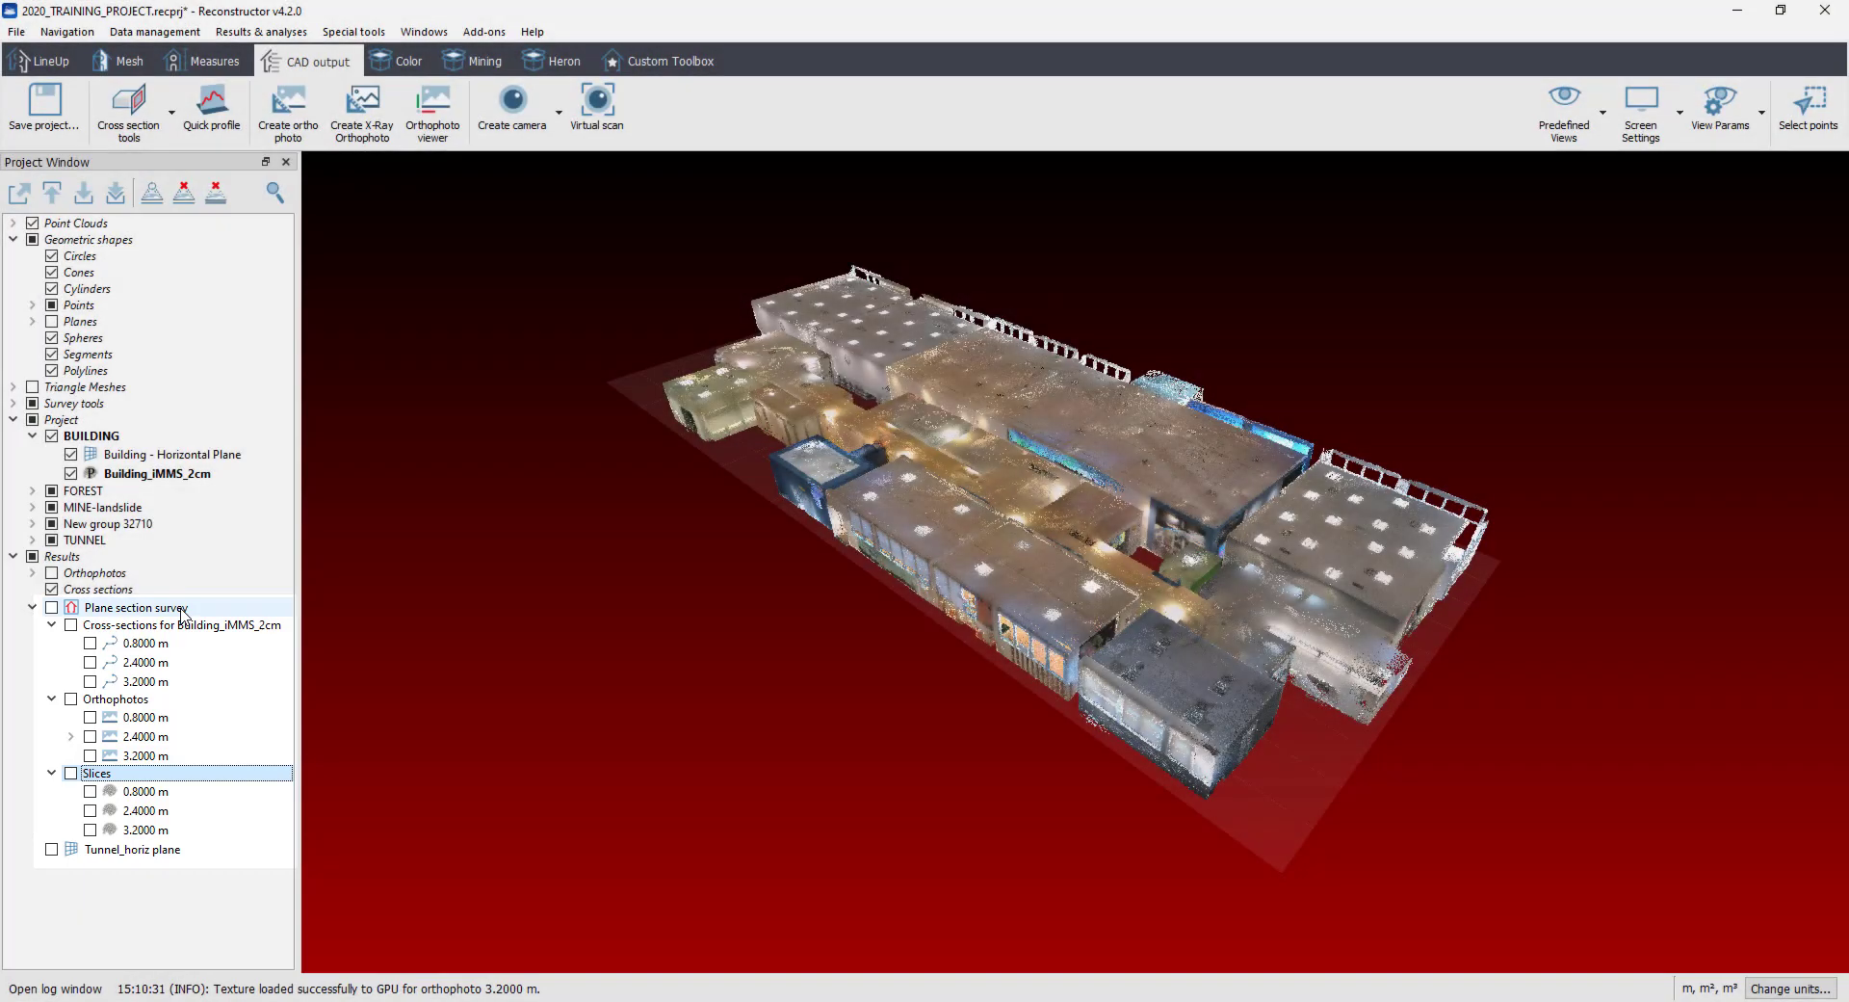
Step: Start exporting the plane section survey, with orthophotos as Image + AutoCAD script including 3D position, orientation and a new UCS
right_click(182, 613)
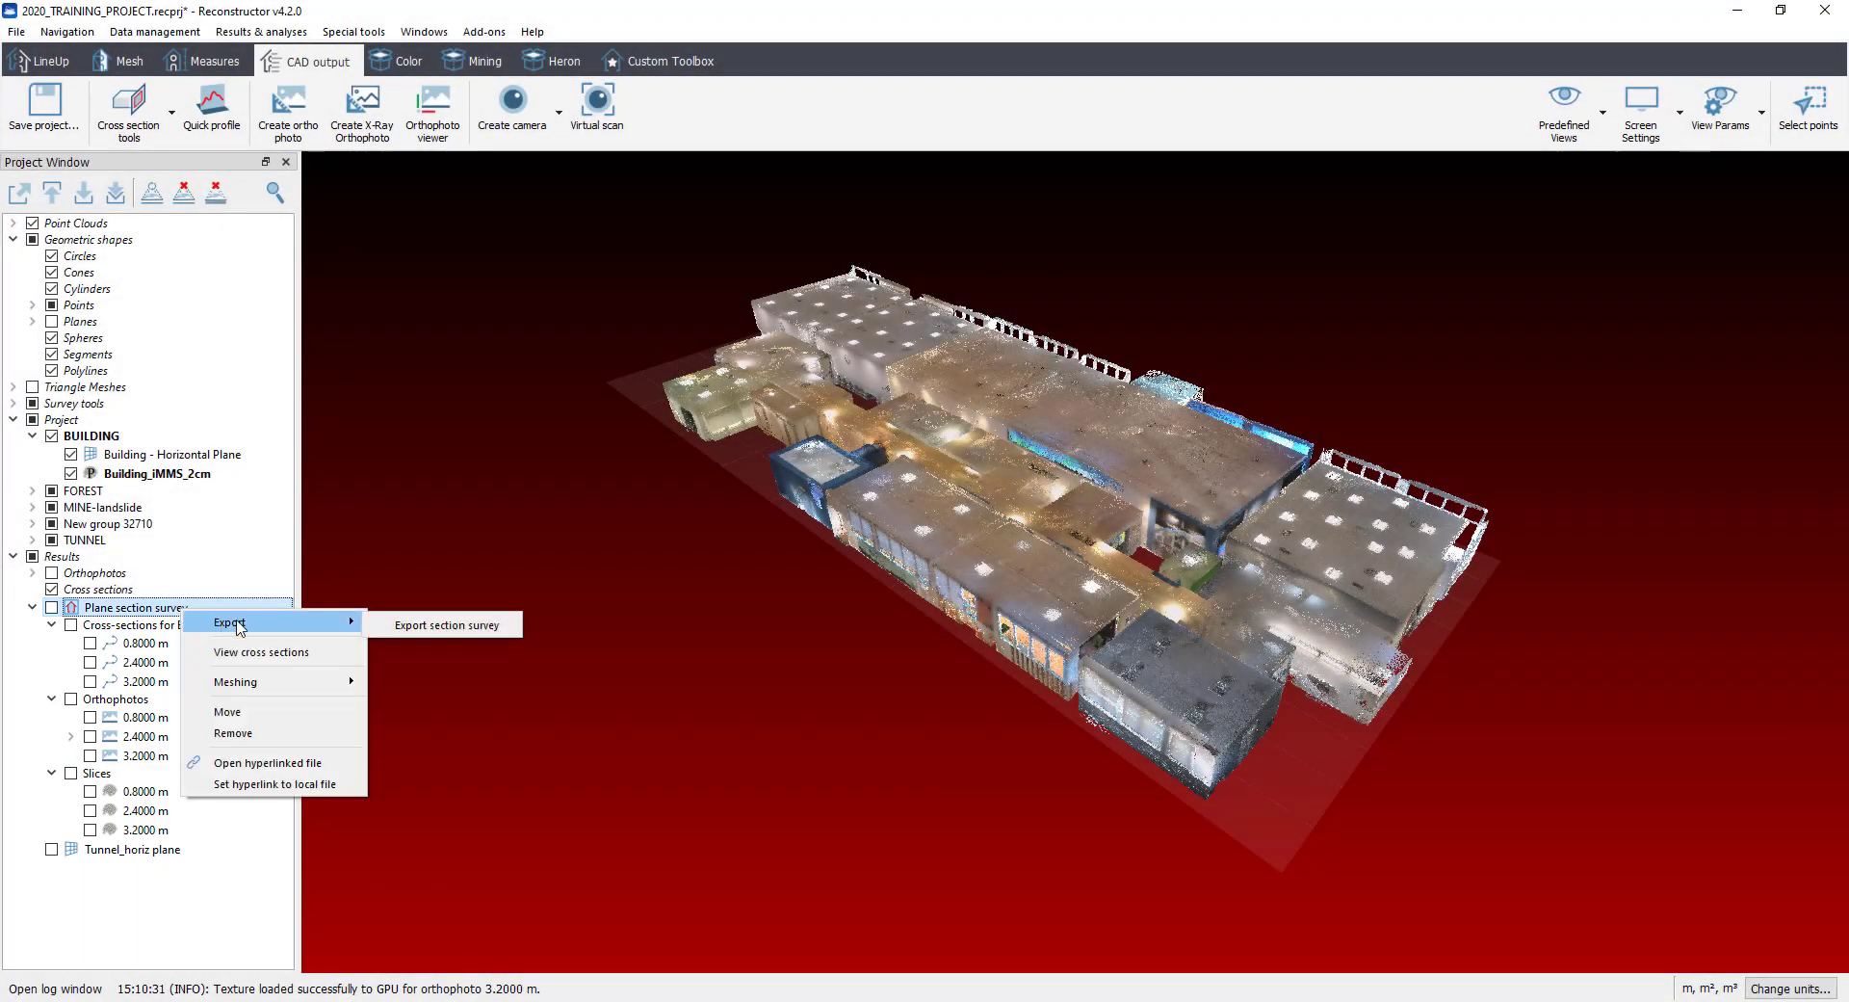
click(434, 626)
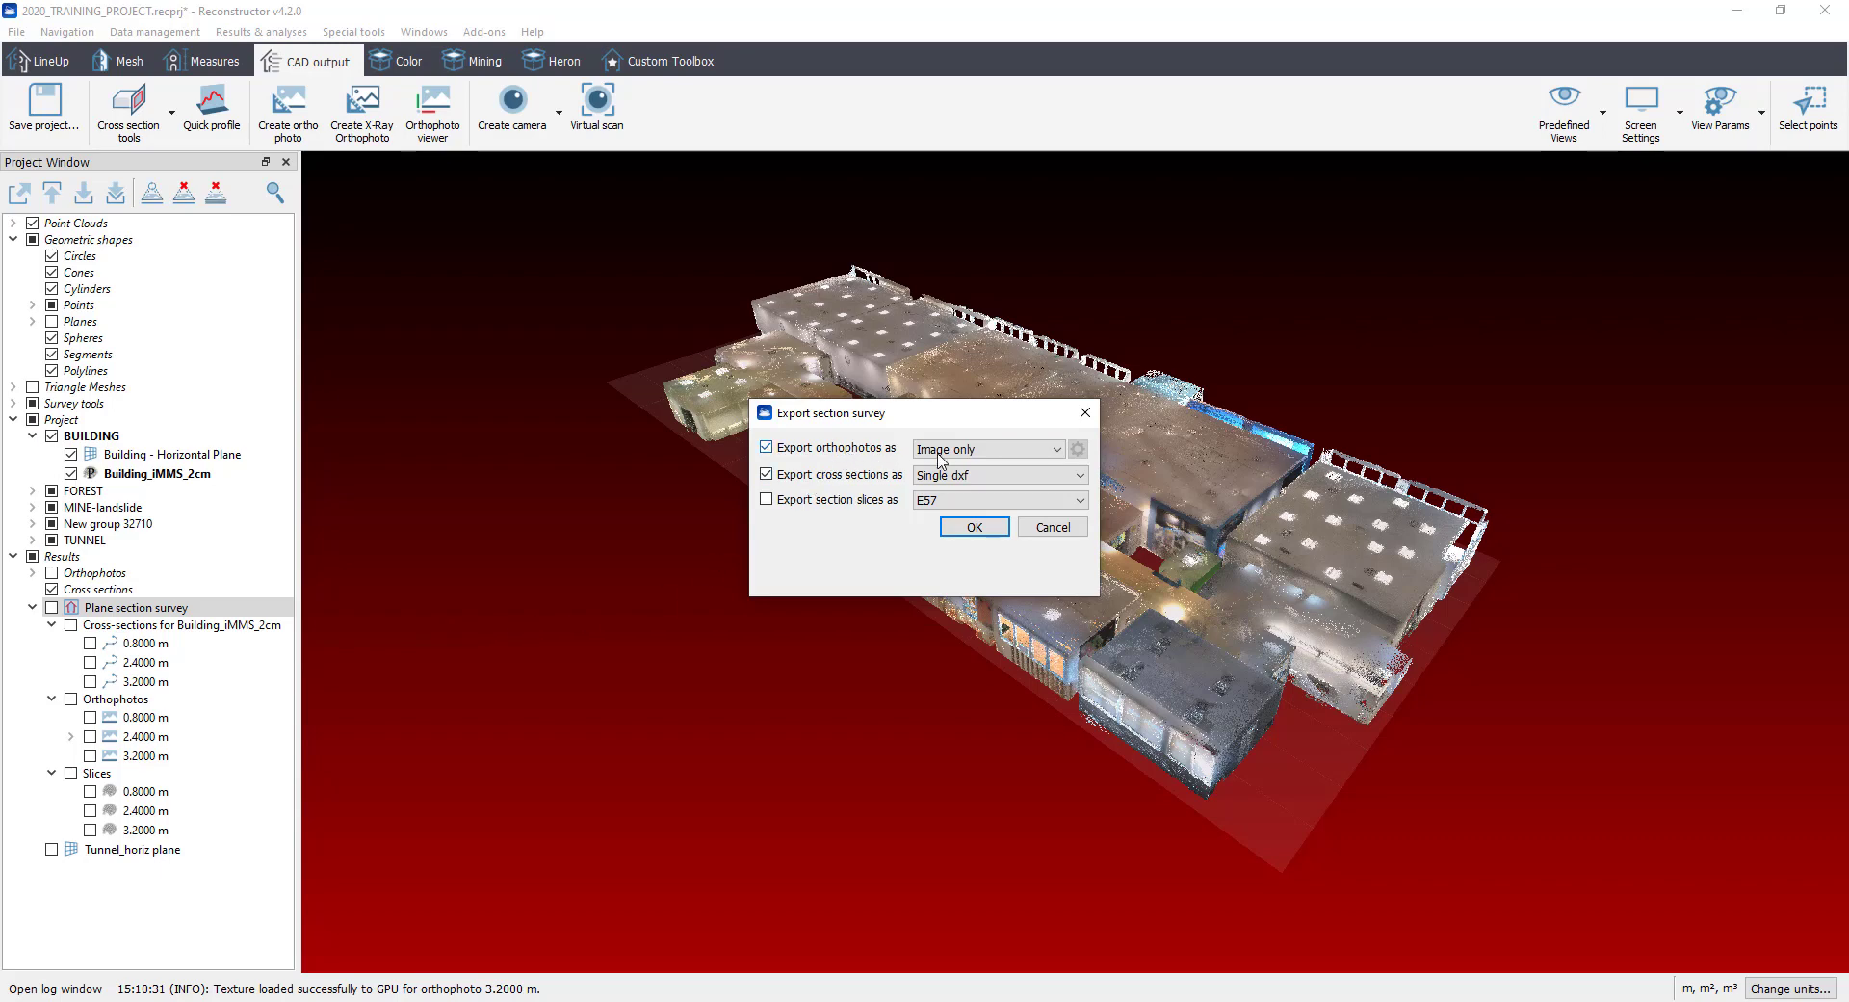
click(1043, 458)
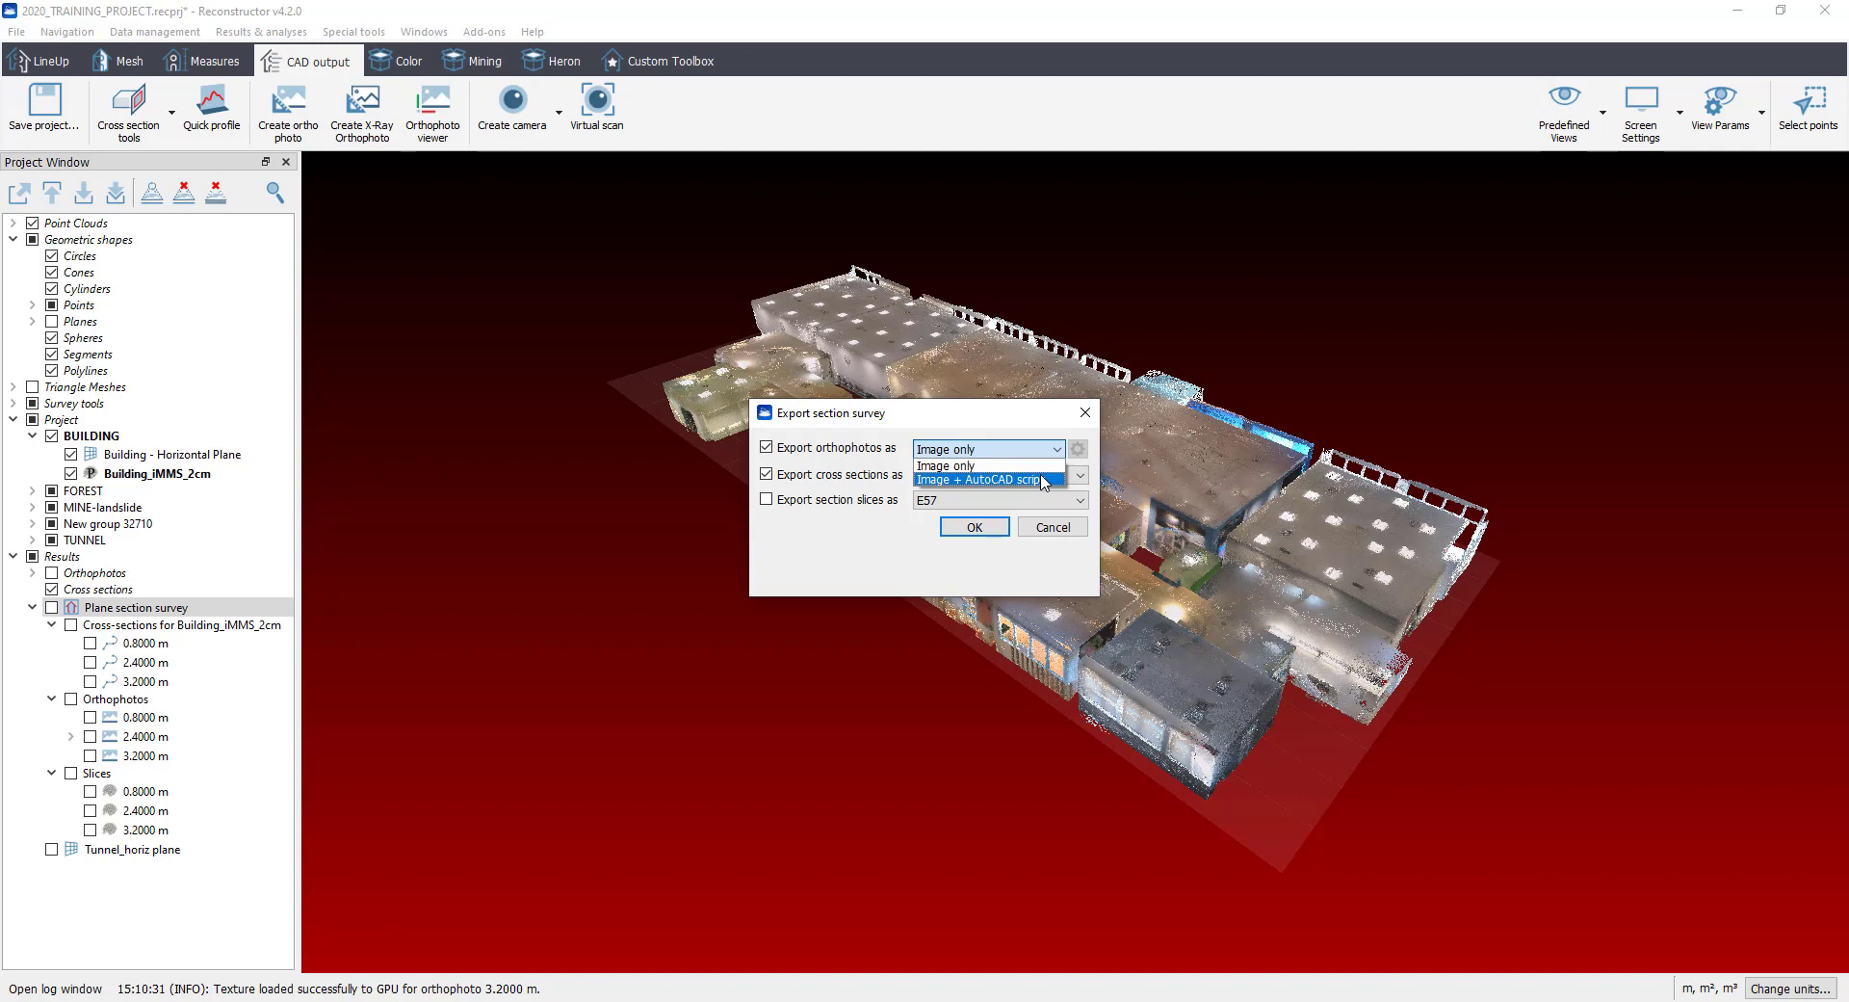
click(1043, 480)
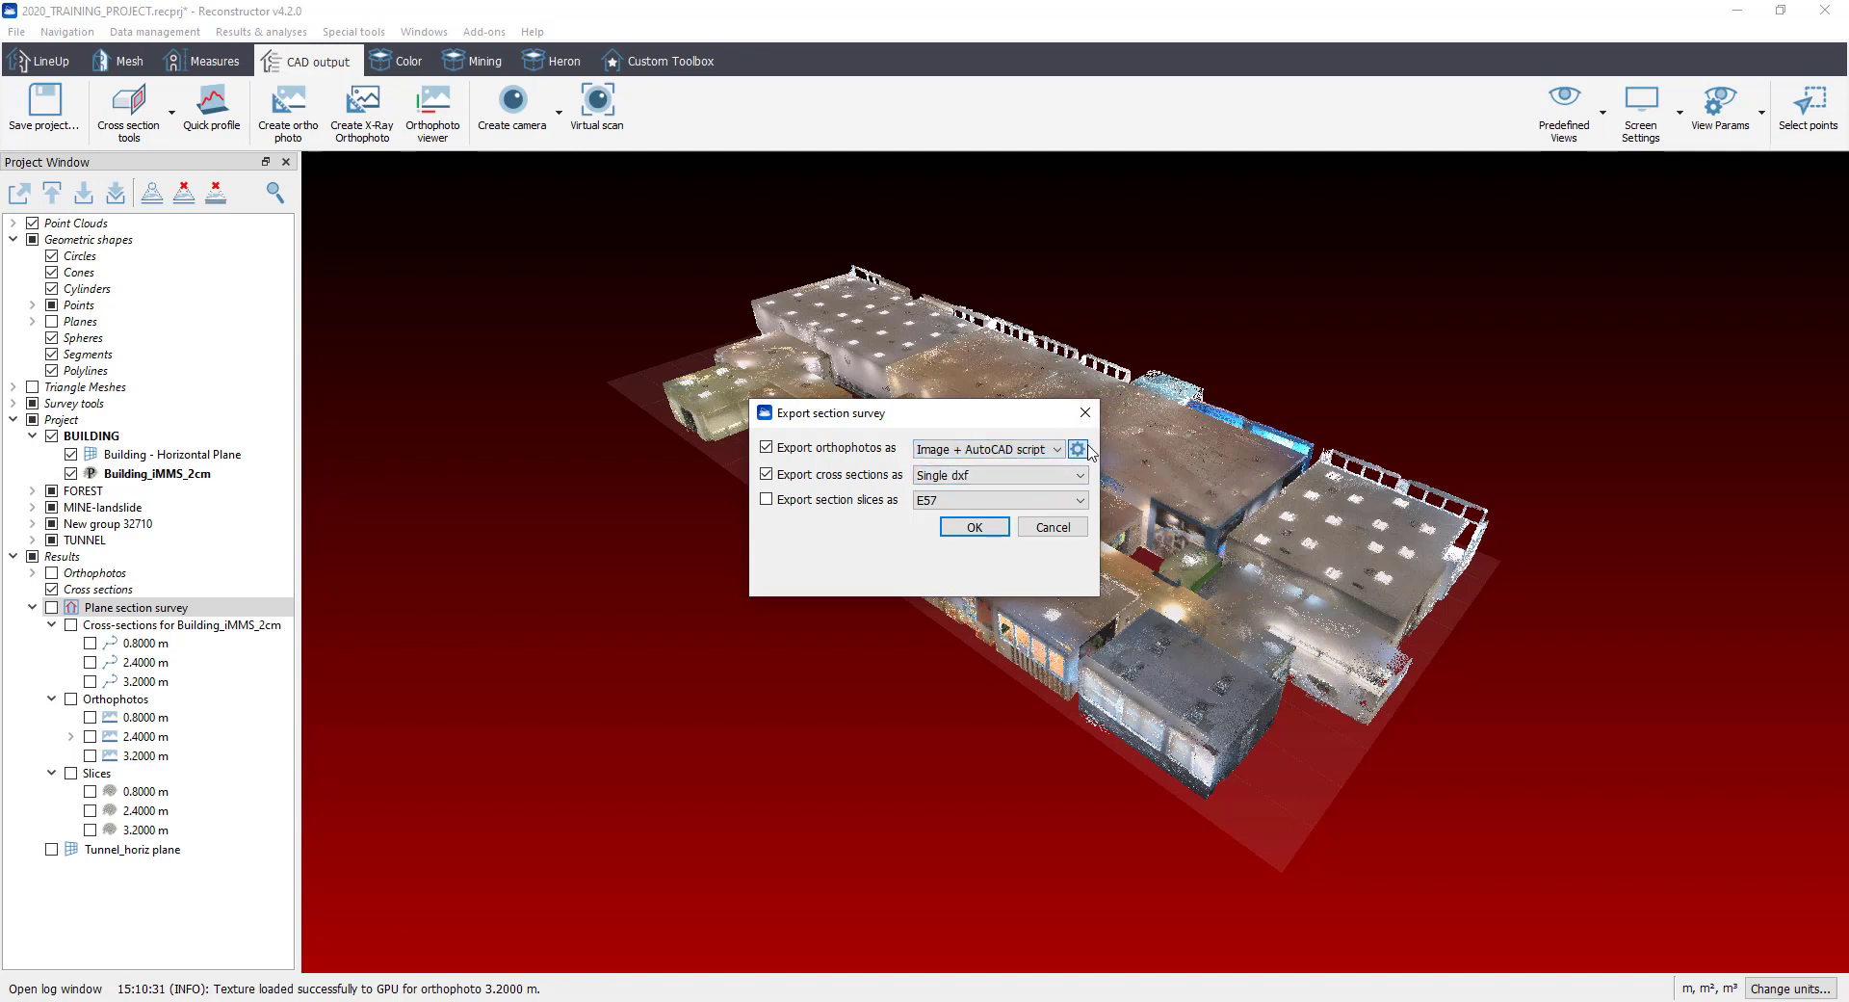
click(1080, 449)
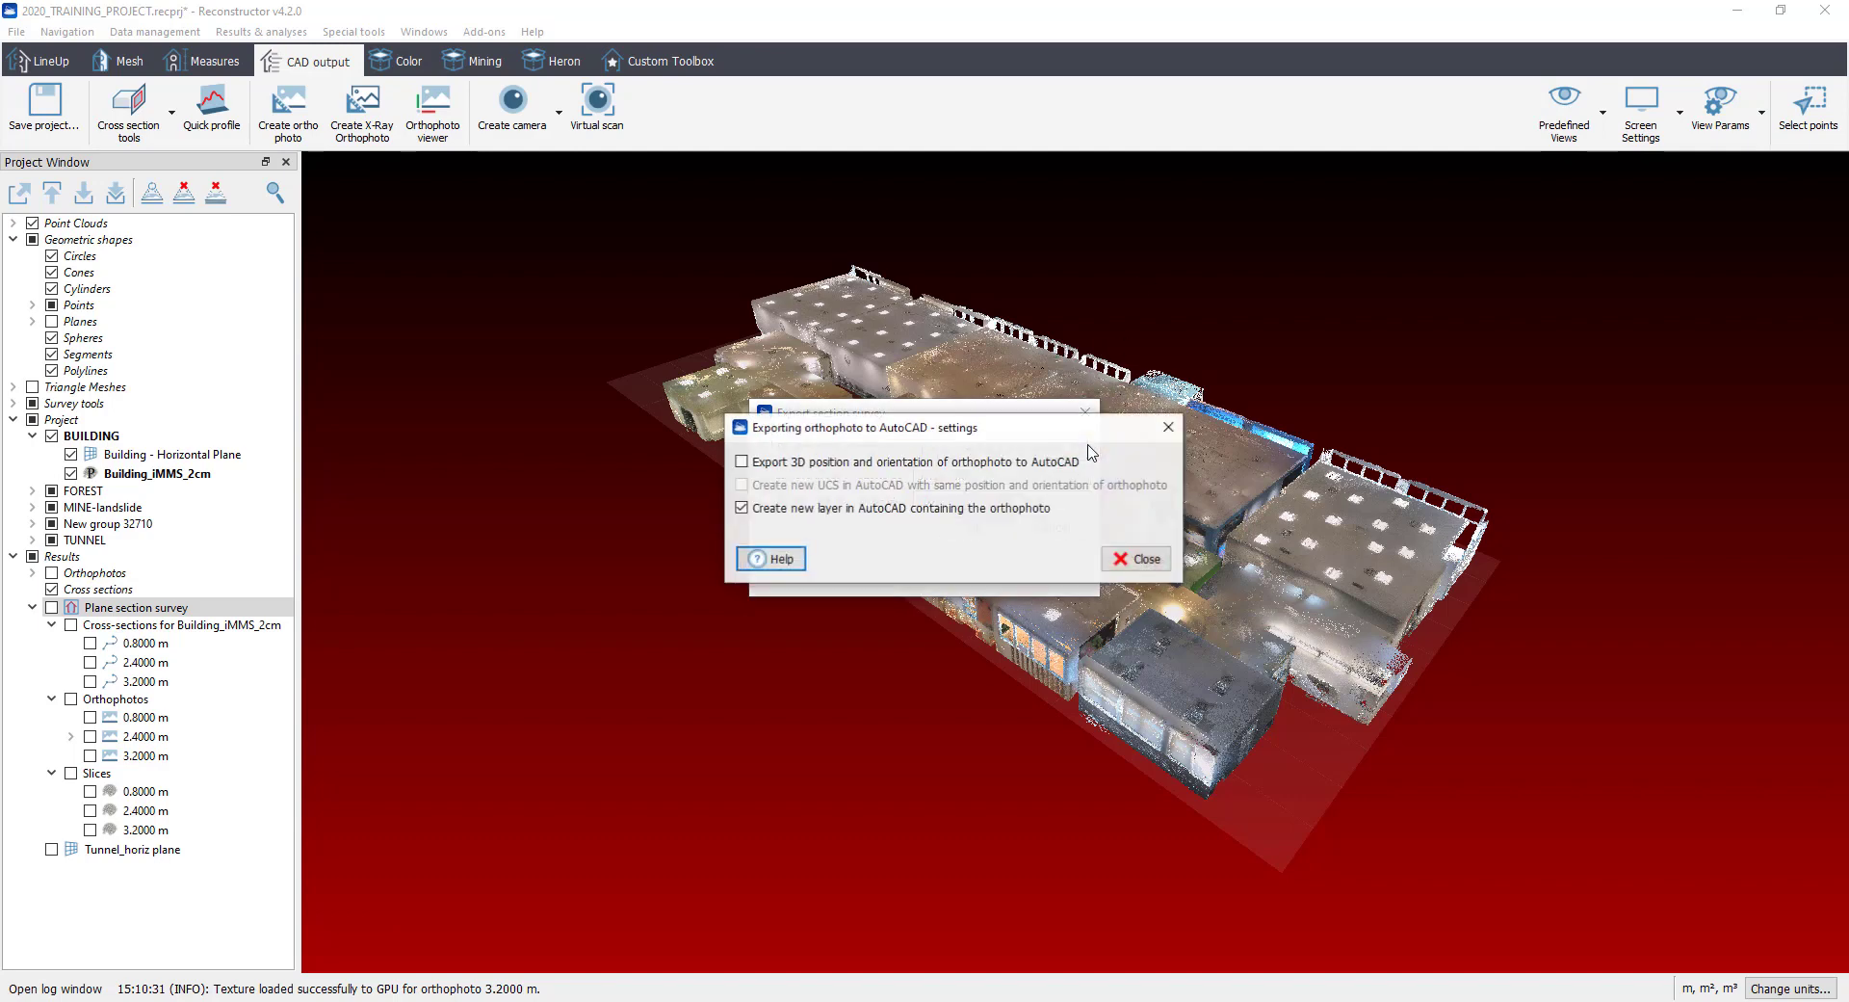
click(770, 466)
click(773, 485)
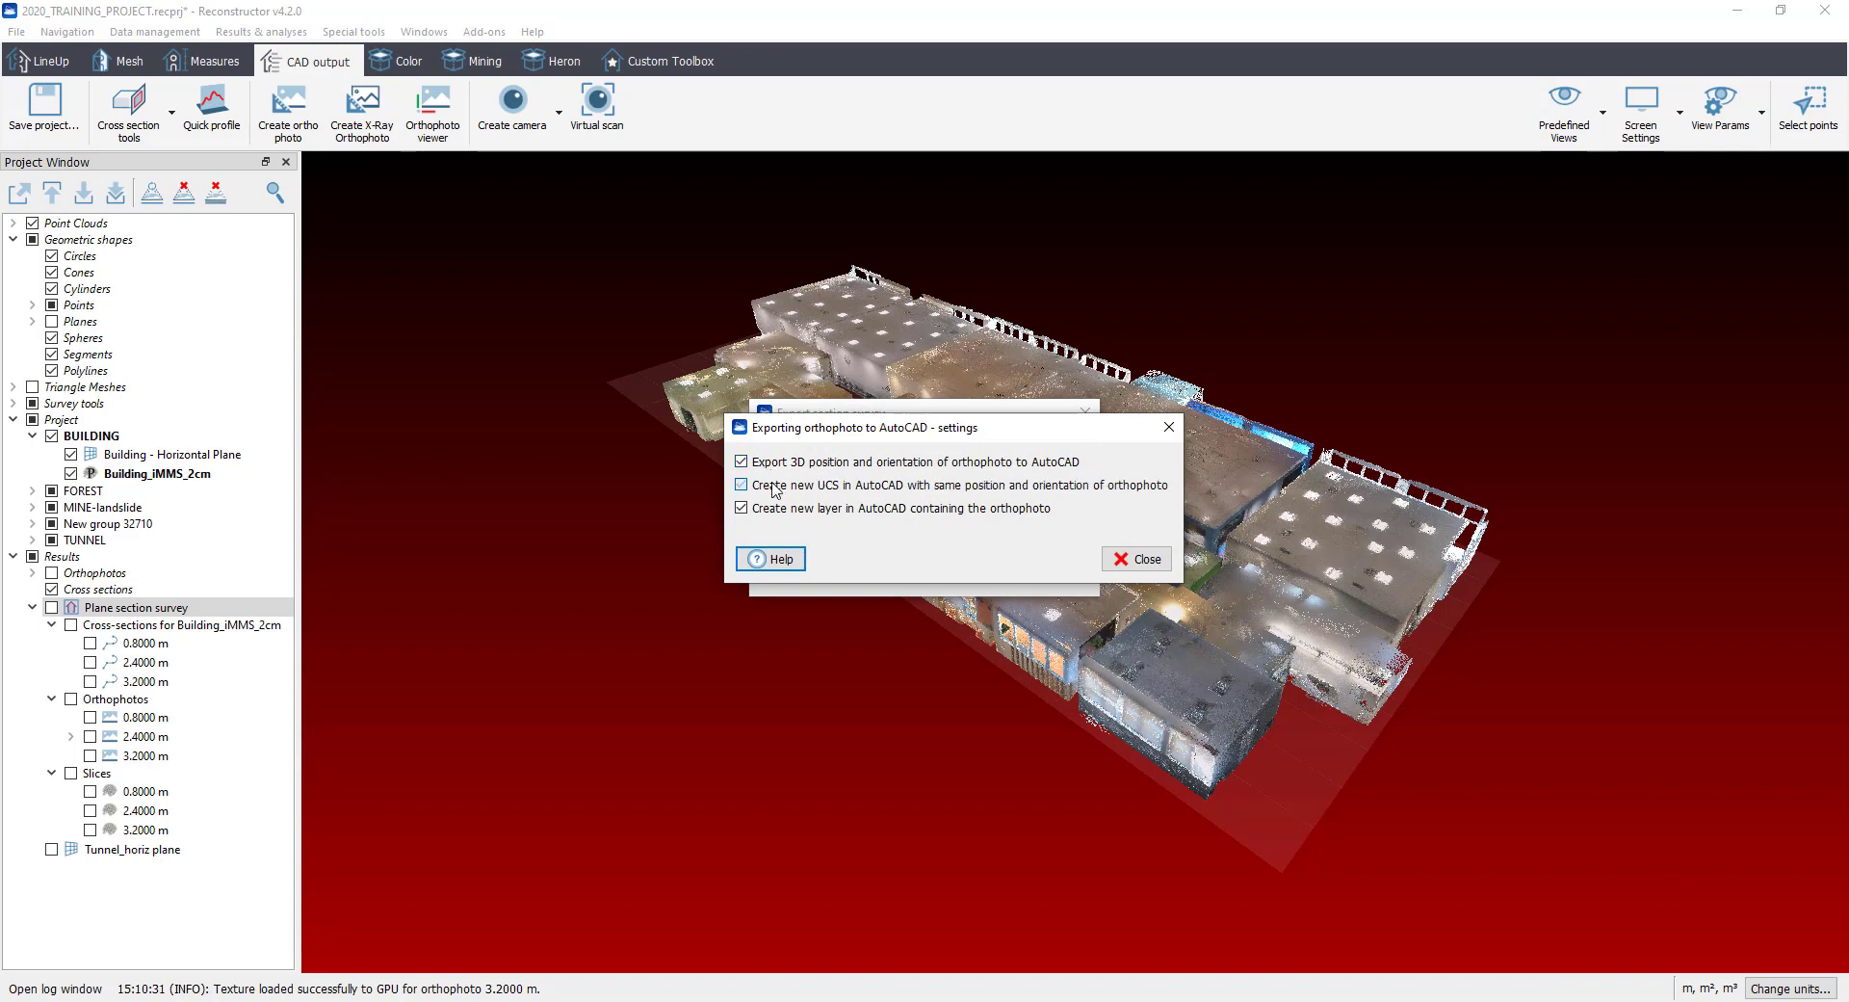
click(1144, 569)
click(1142, 566)
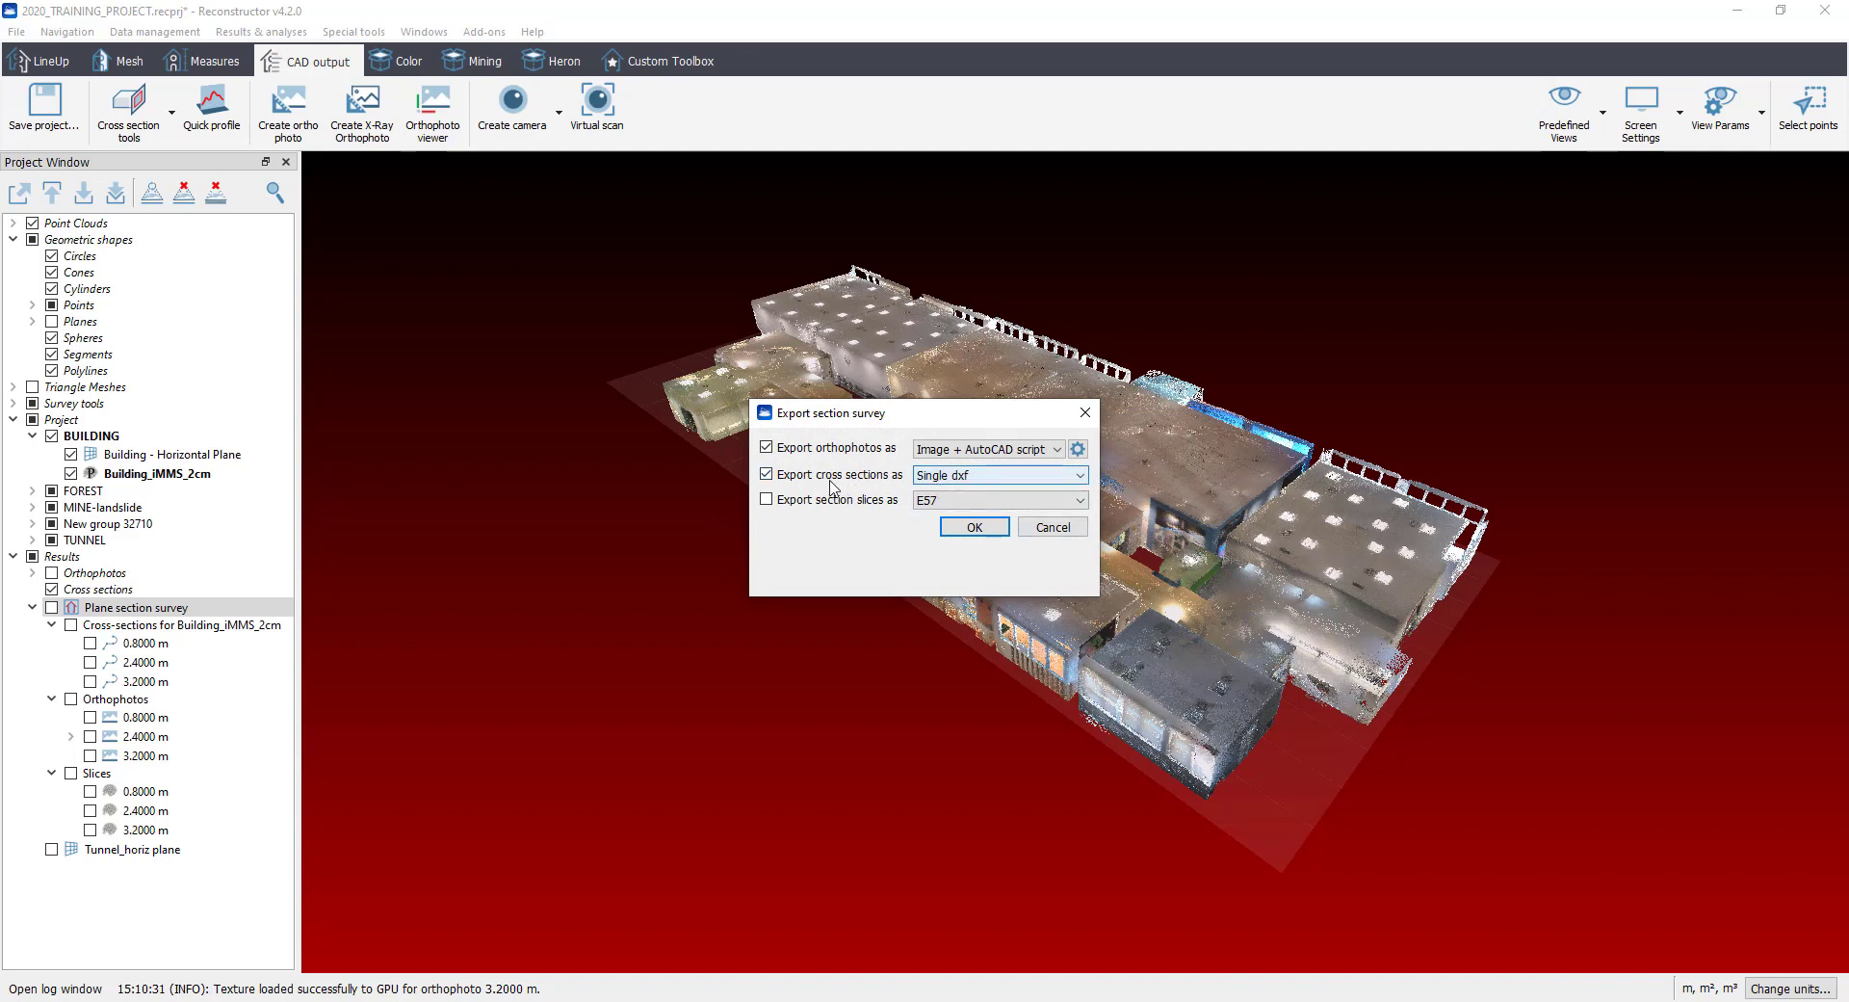
Step: Keep cross sections exporting as Single dxf and include the section slices as E57
click(962, 476)
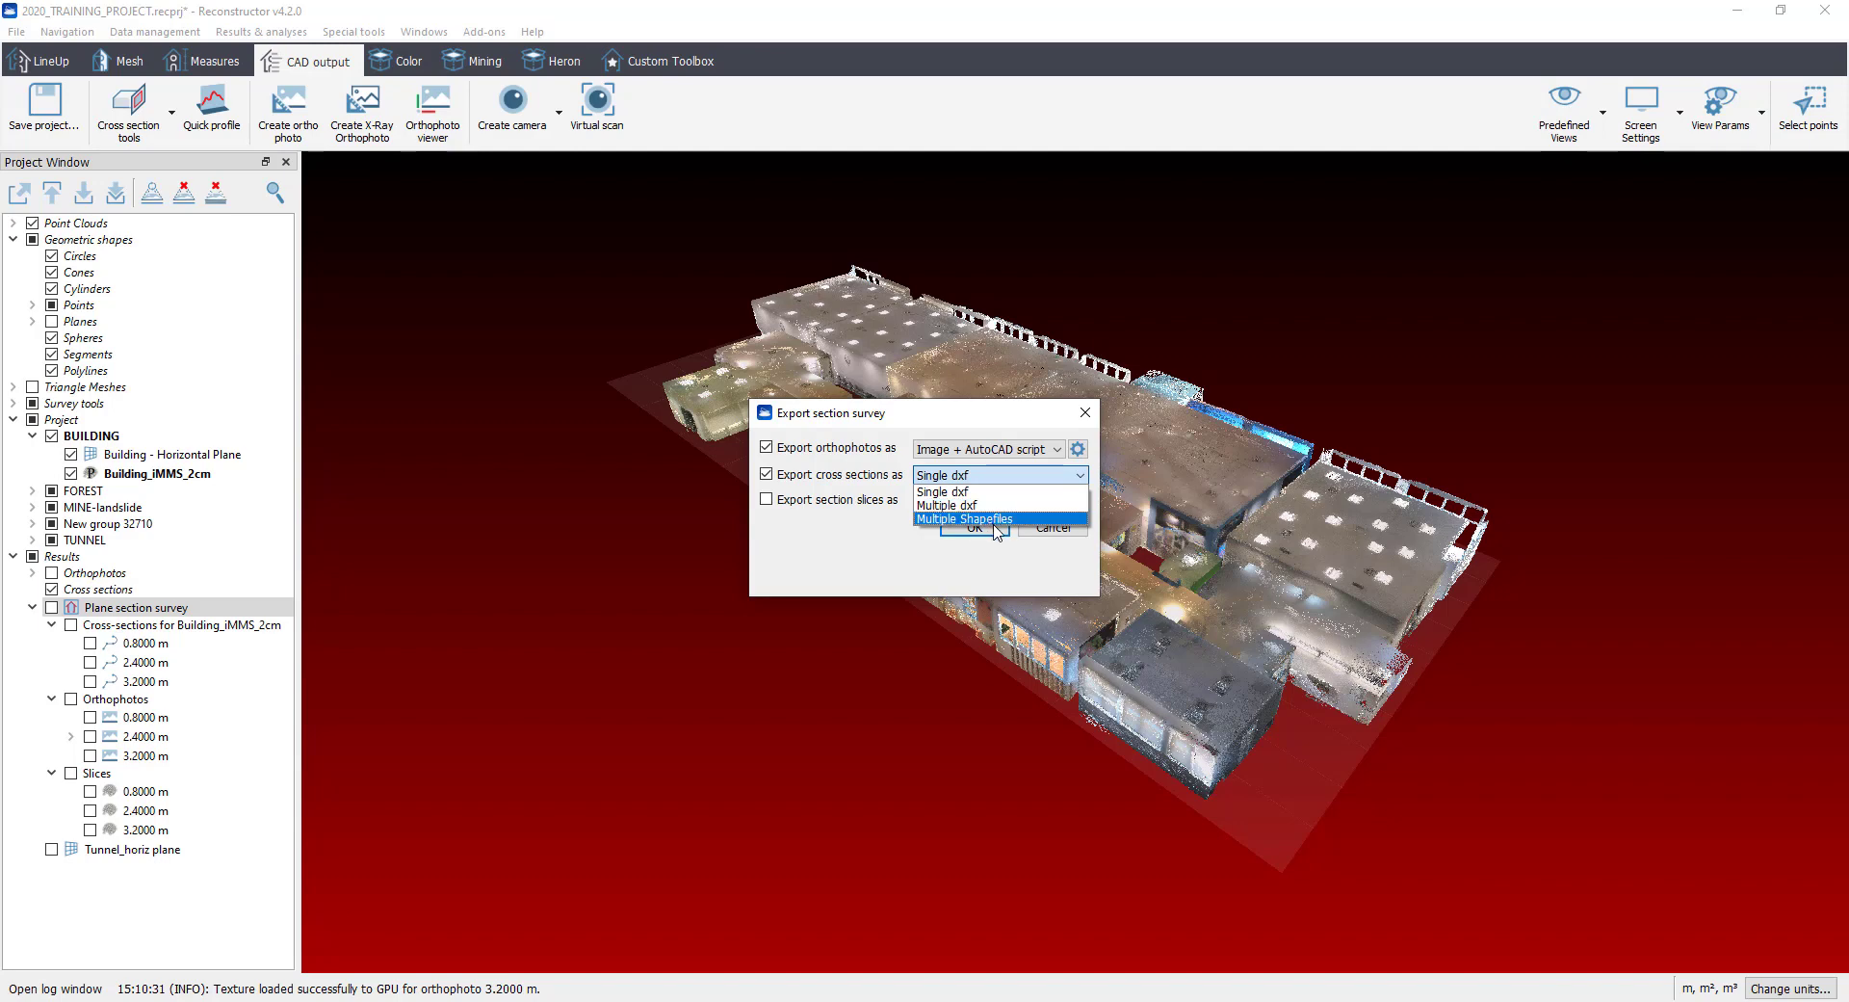
click(1026, 494)
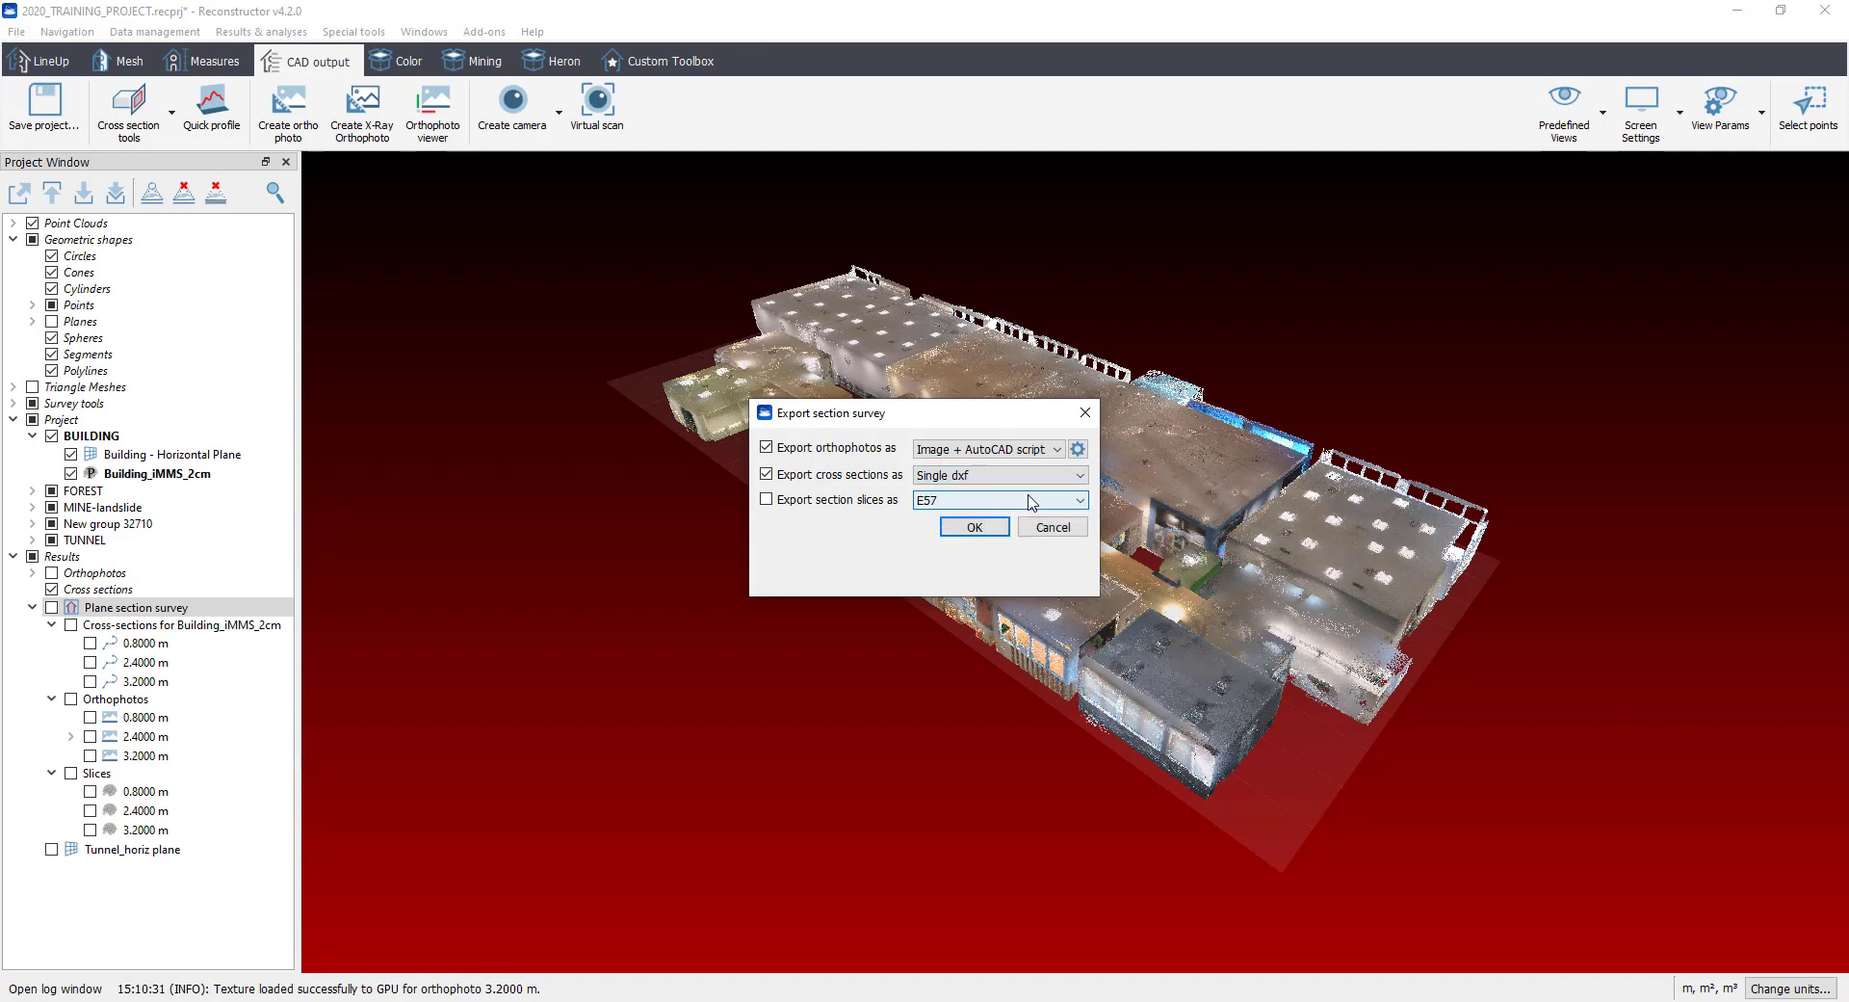
click(862, 501)
click(987, 503)
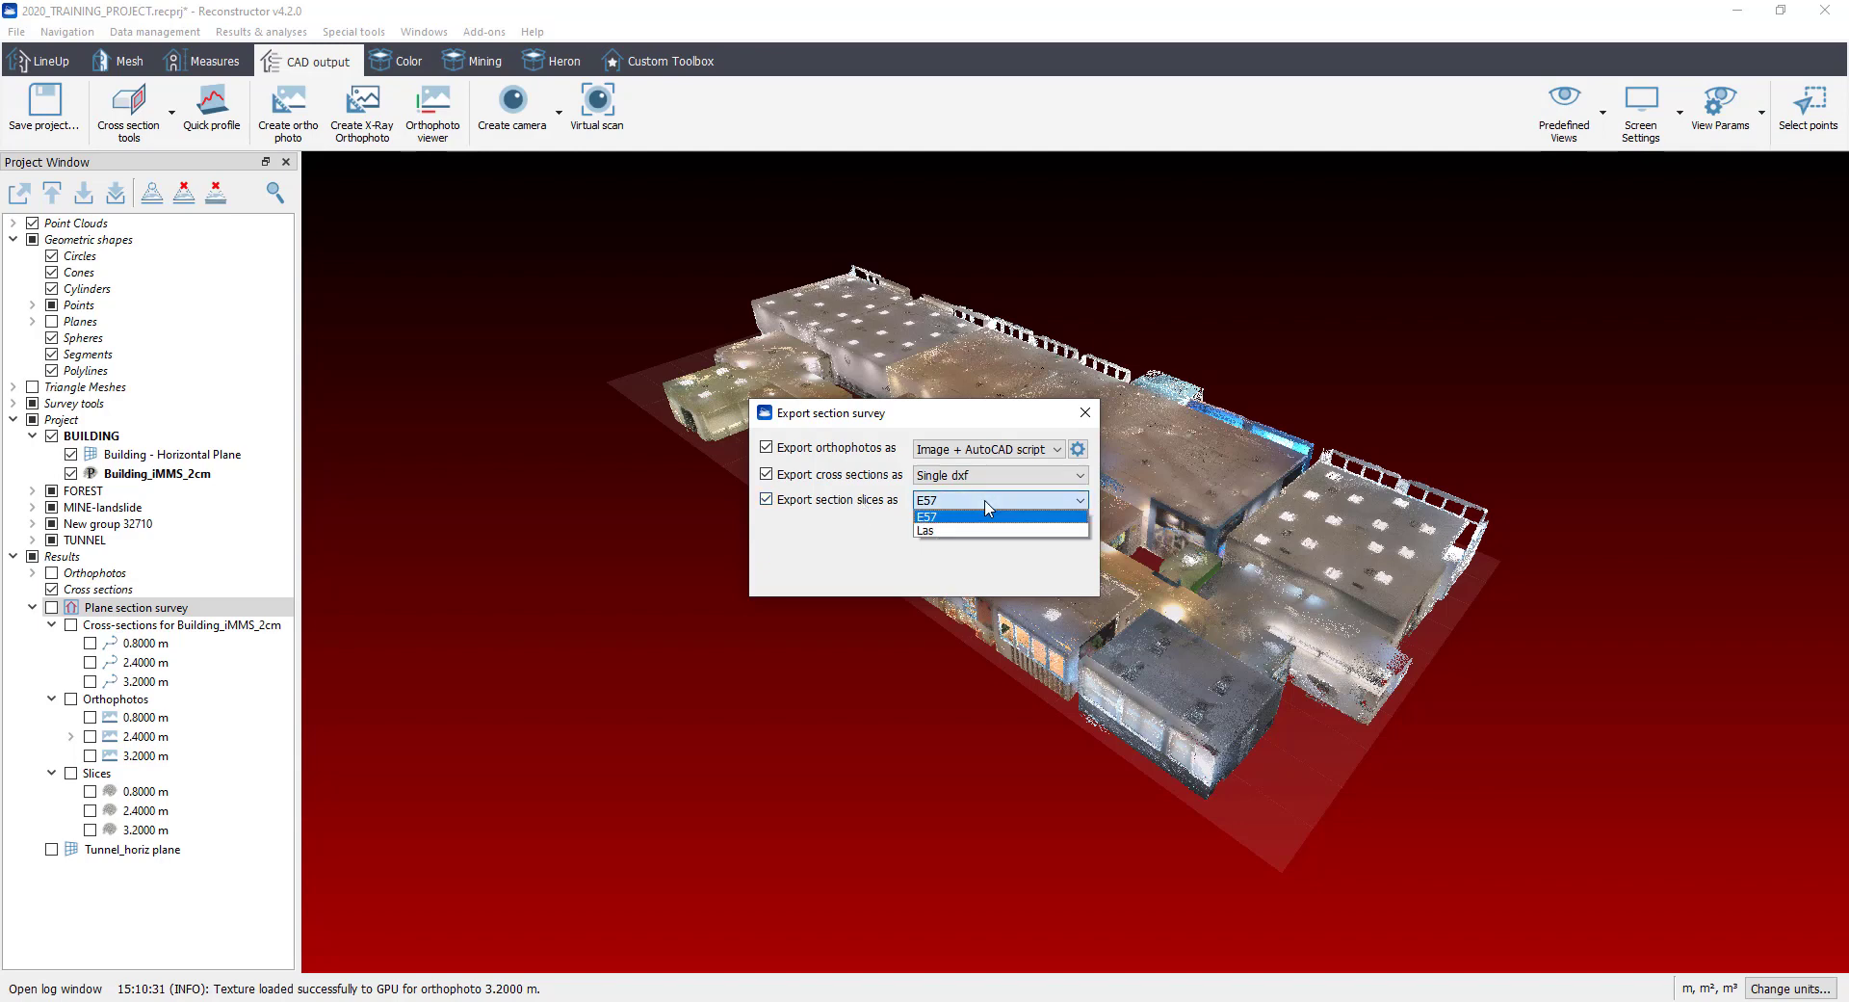
click(987, 505)
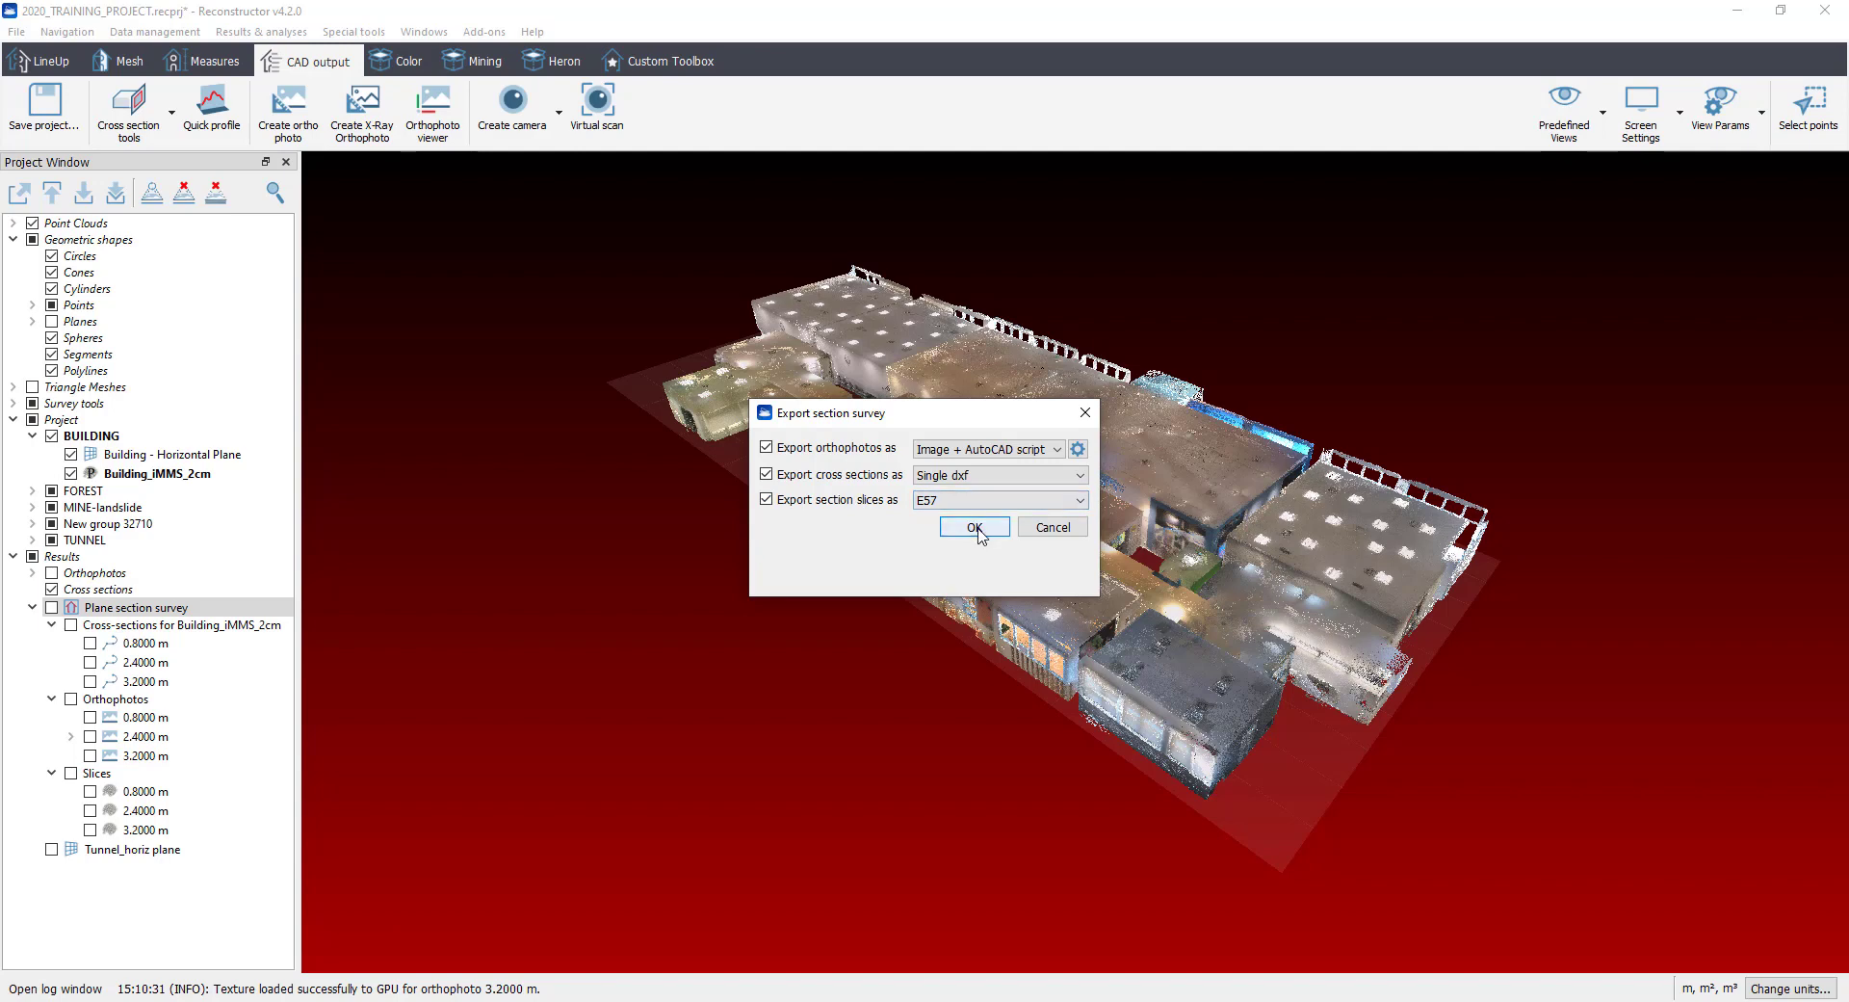
Step: Export the section survey into the "Section from plane results" folder inside Exports
click(976, 528)
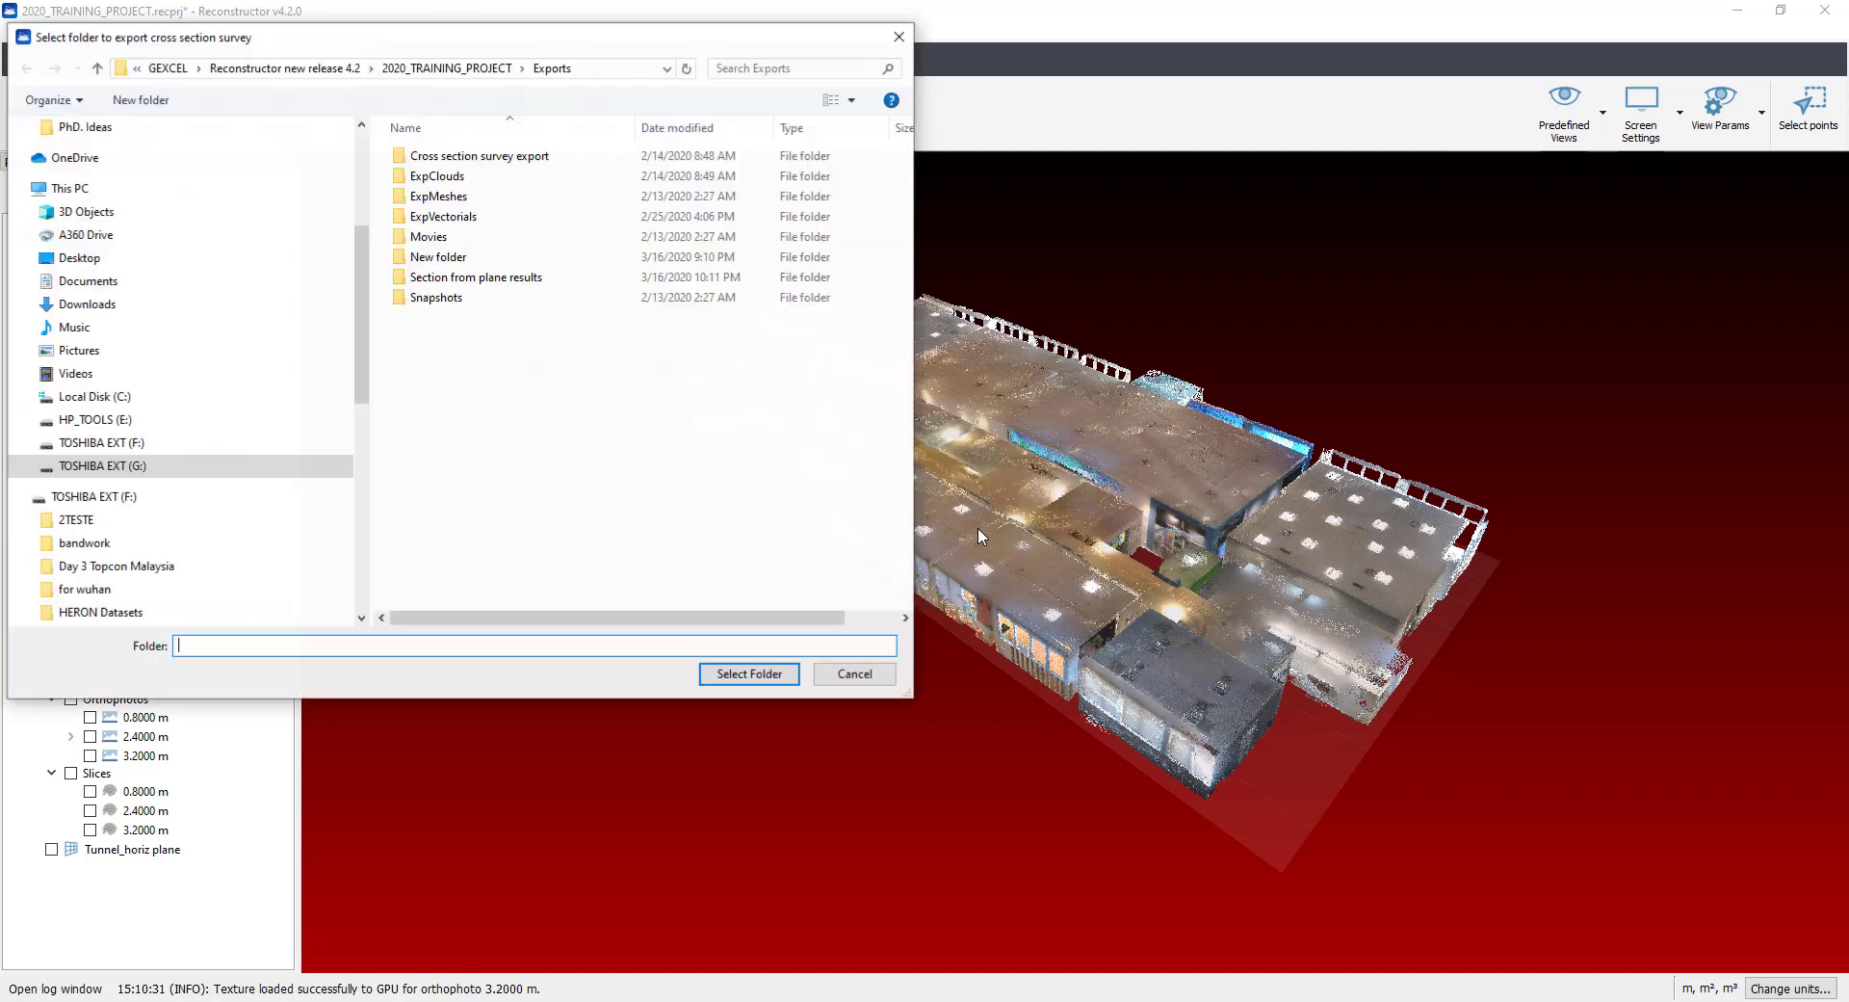
click(525, 279)
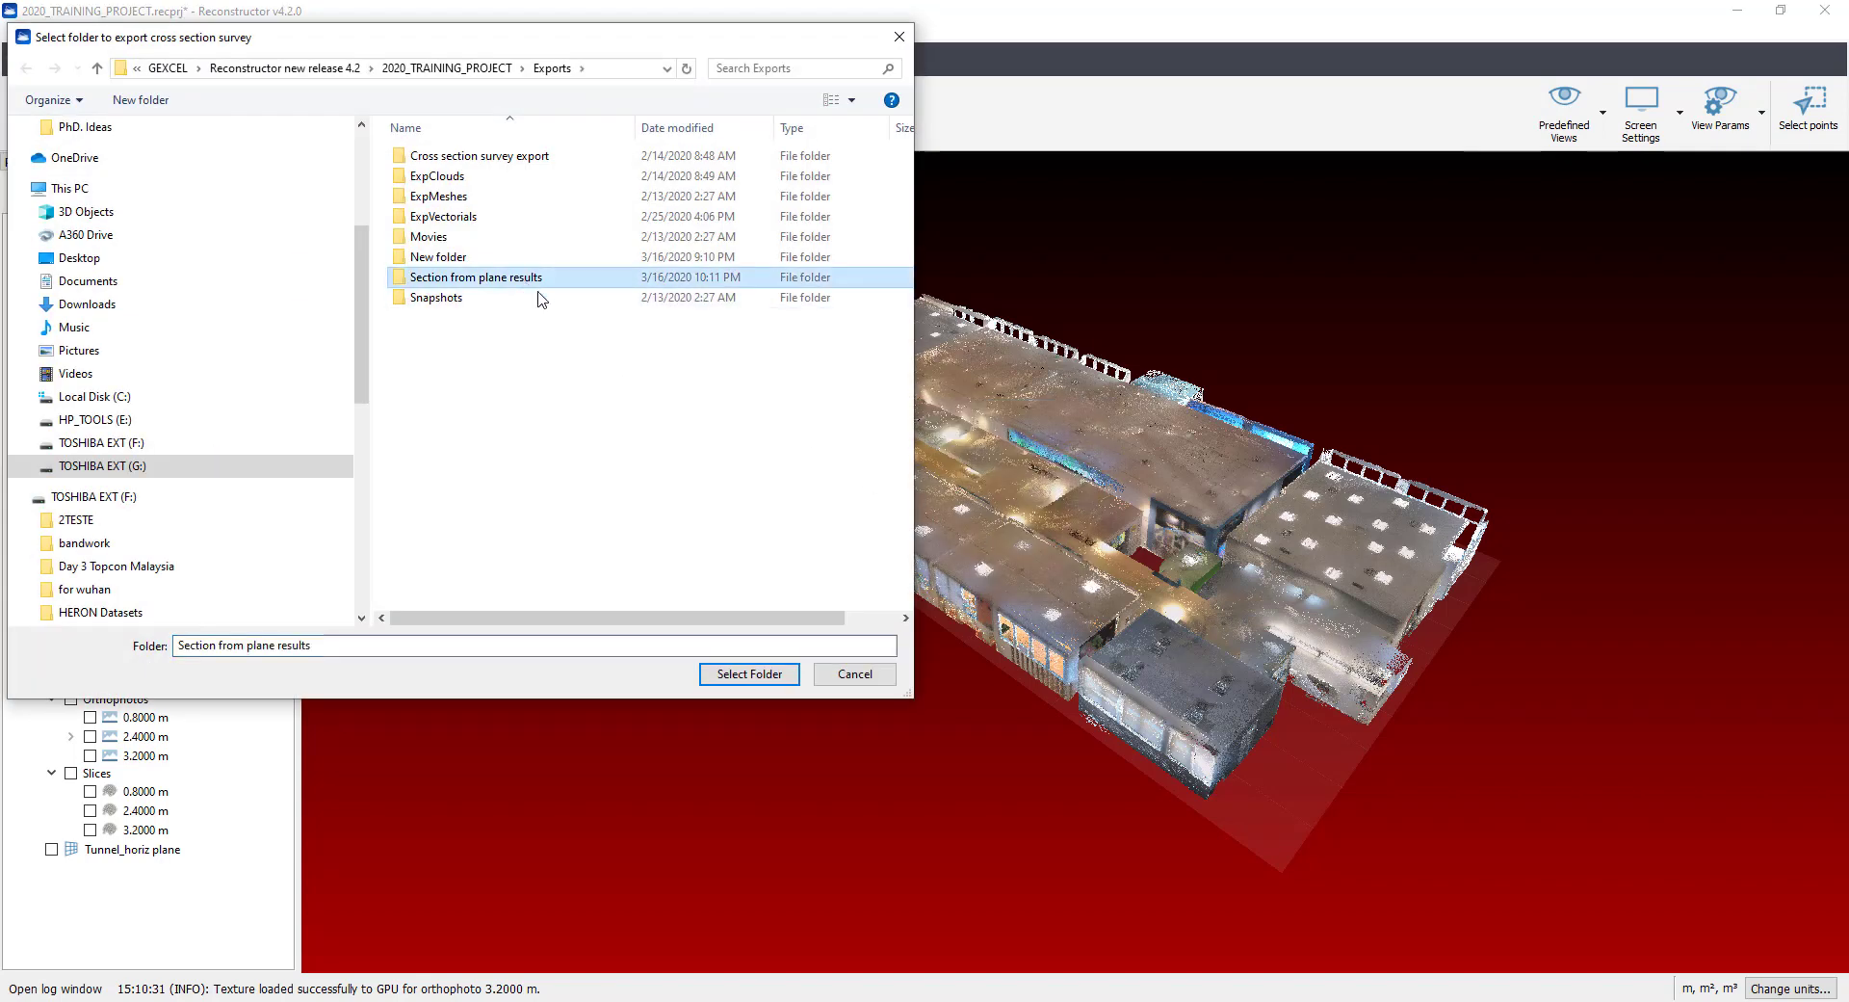
click(757, 677)
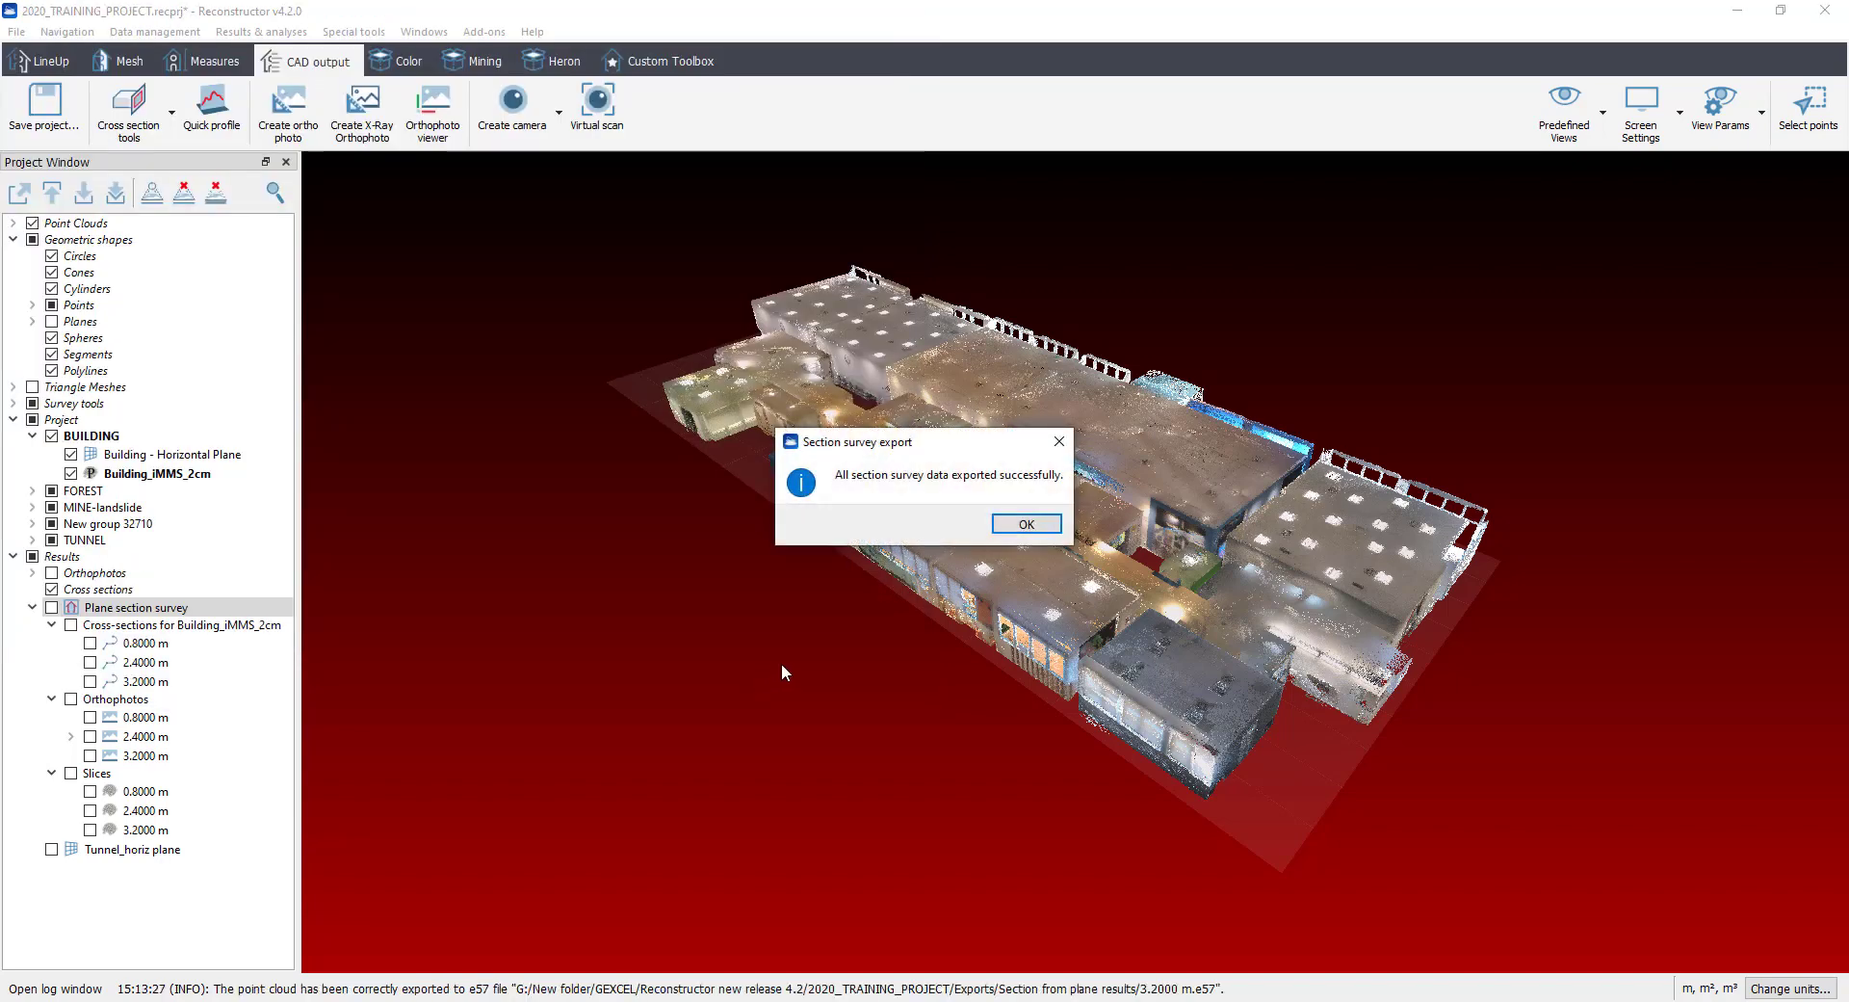
click(1022, 526)
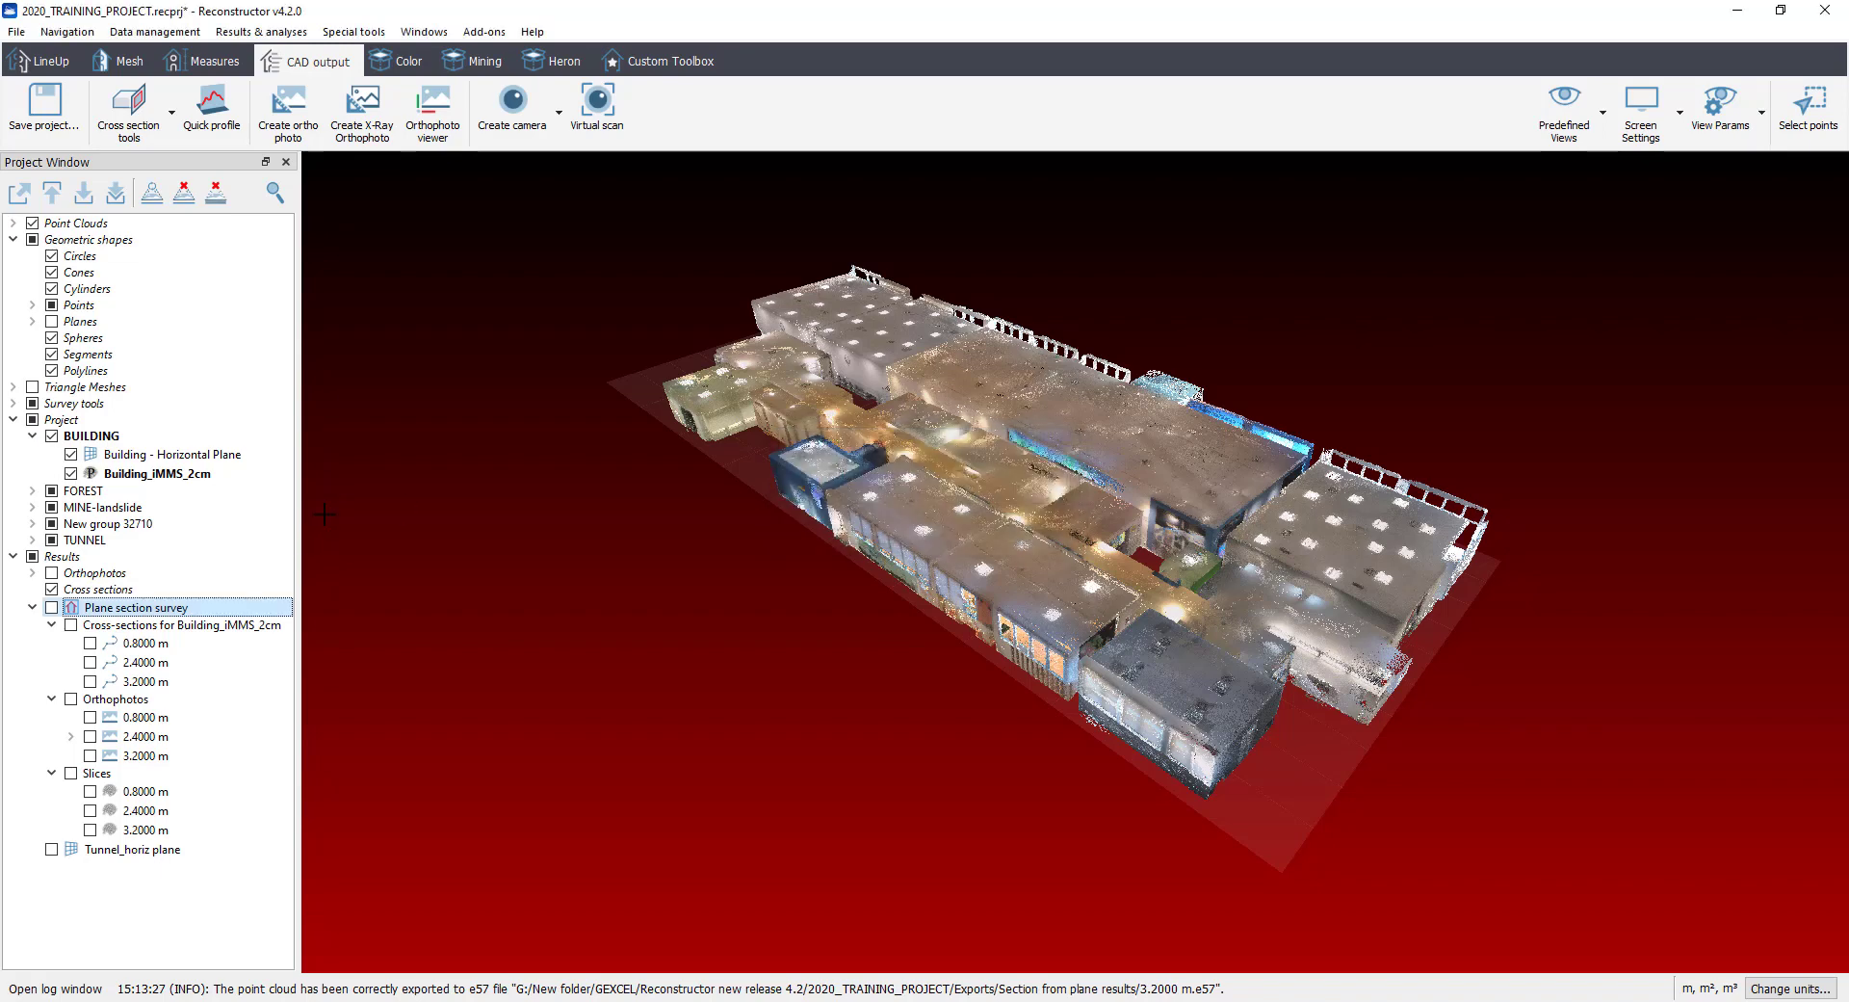
Step: Open the containing folder of Building_iMMS_2cm and browse to the project's Exports > Section from plane results folder
click(183, 474)
right_click(183, 475)
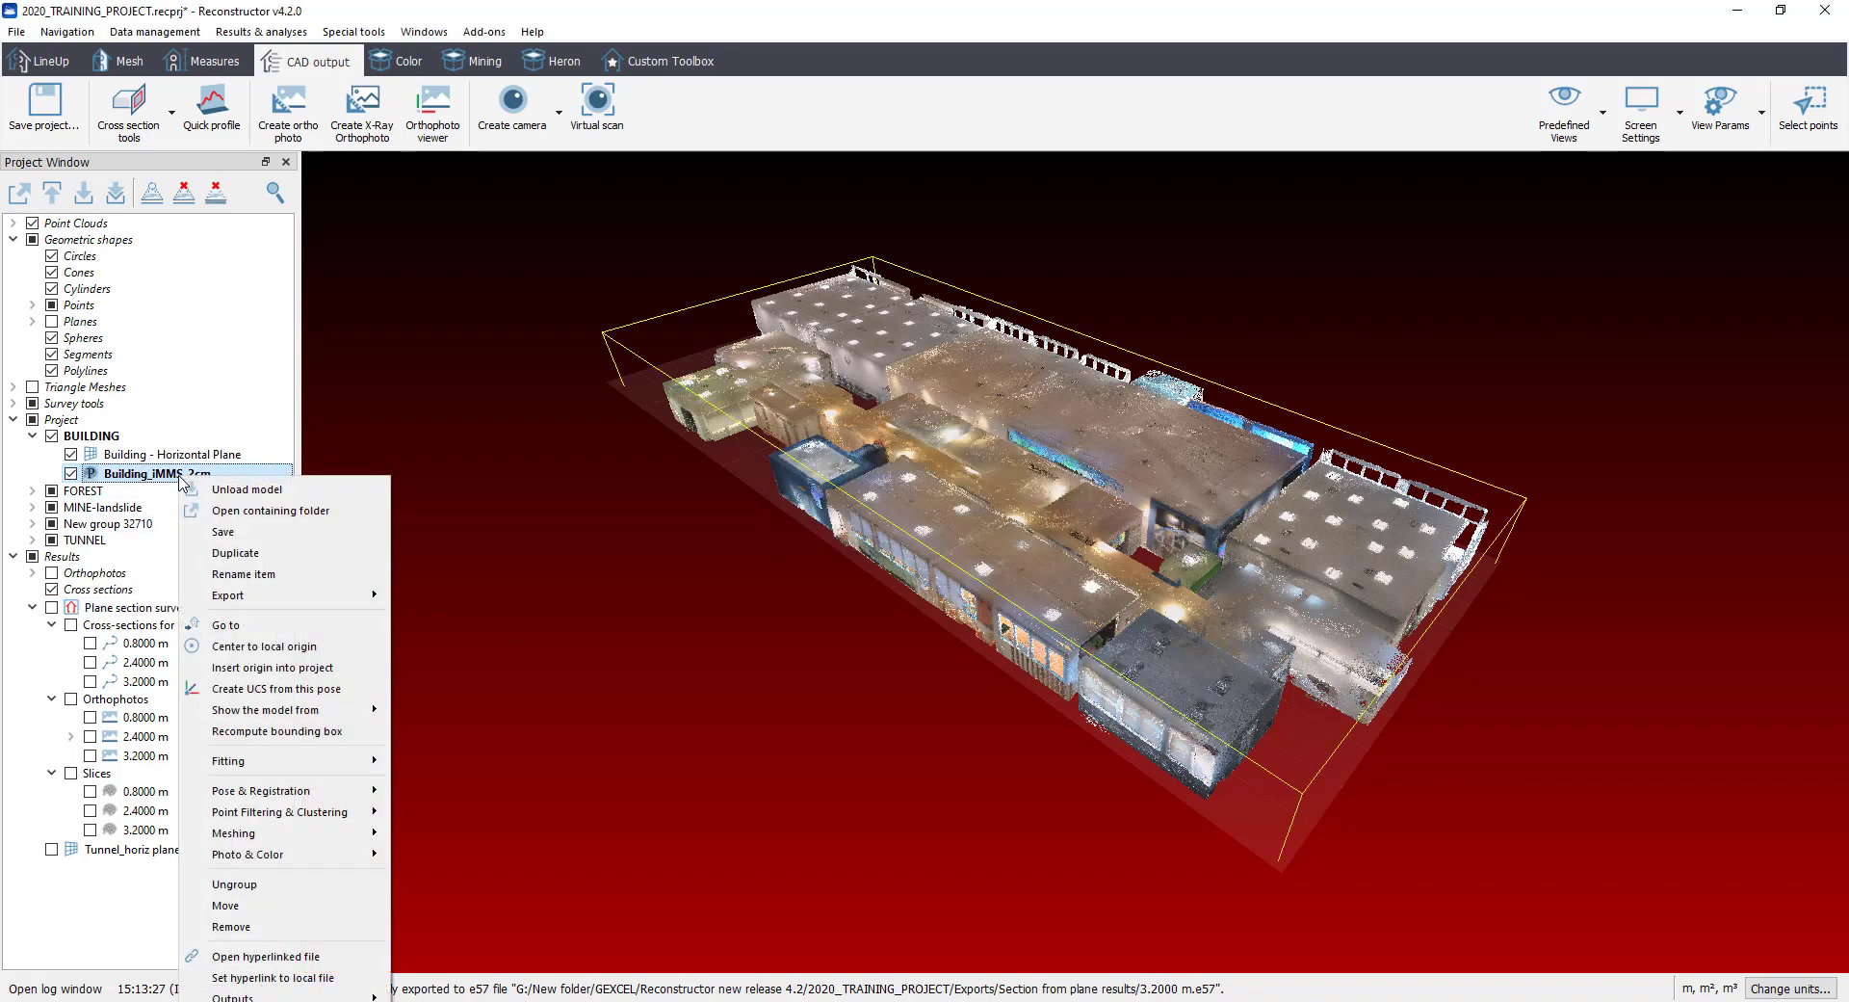
click(255, 510)
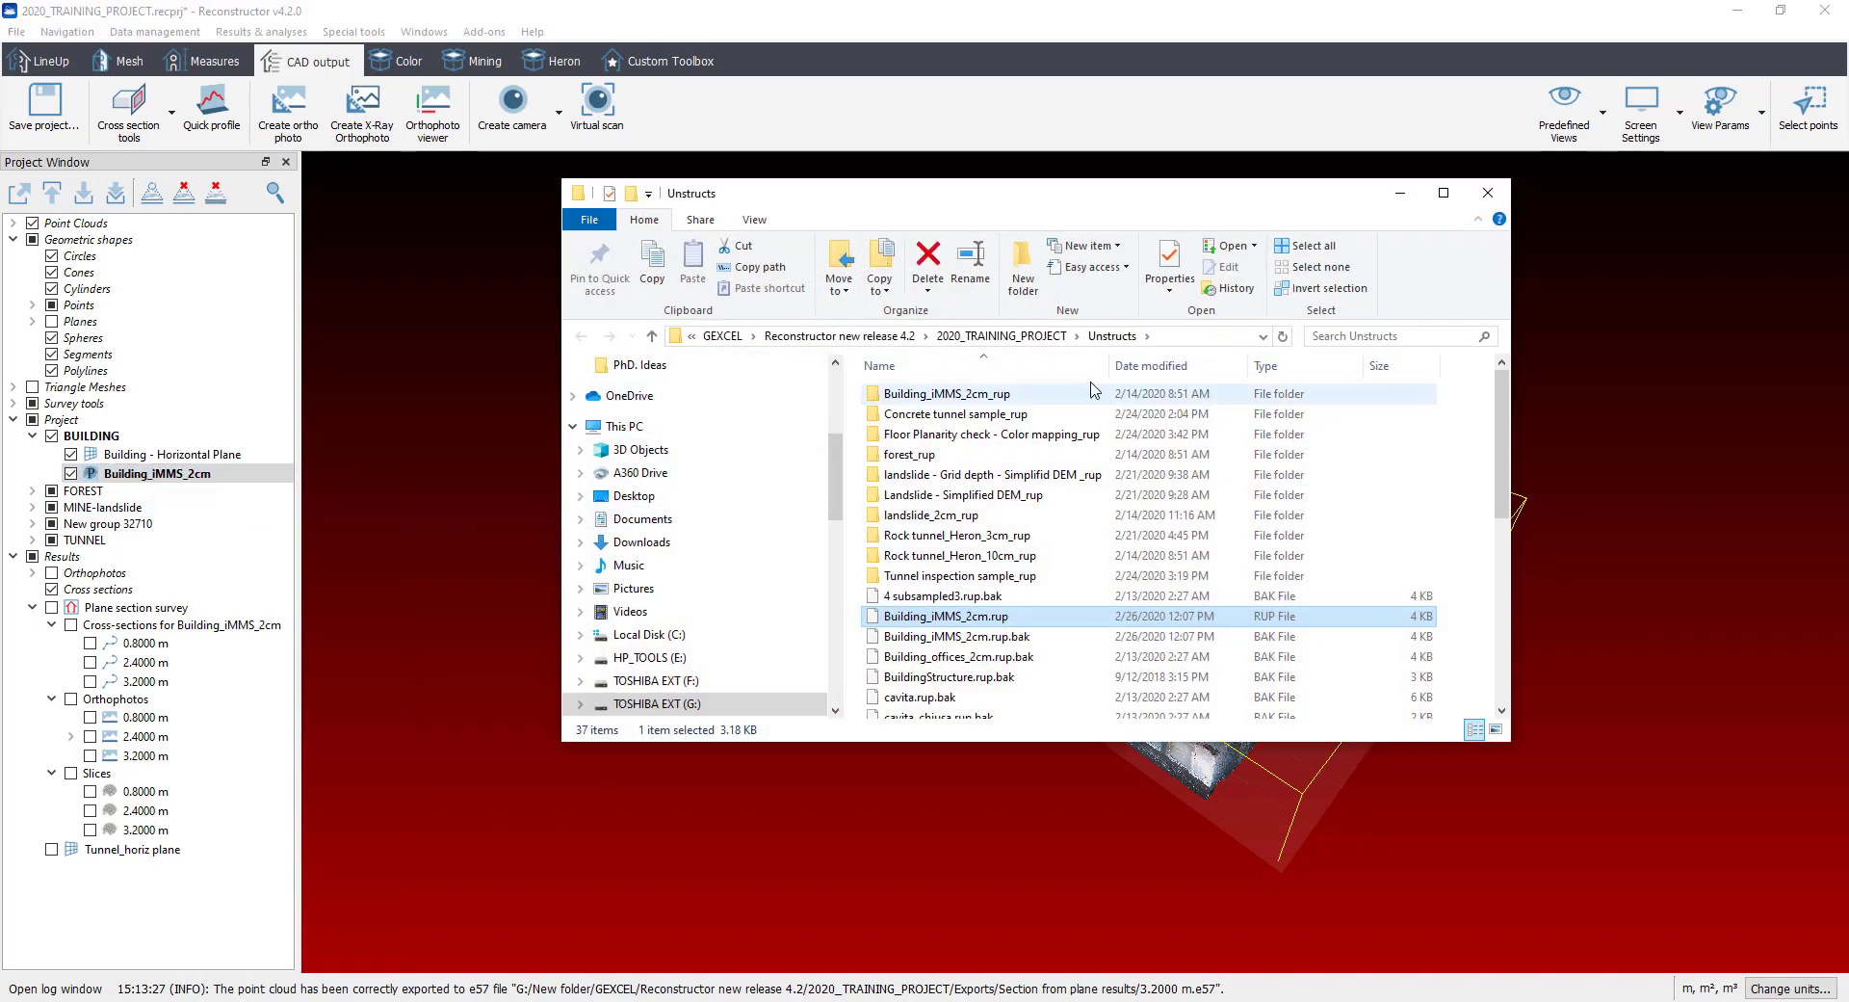
click(1001, 336)
click(922, 423)
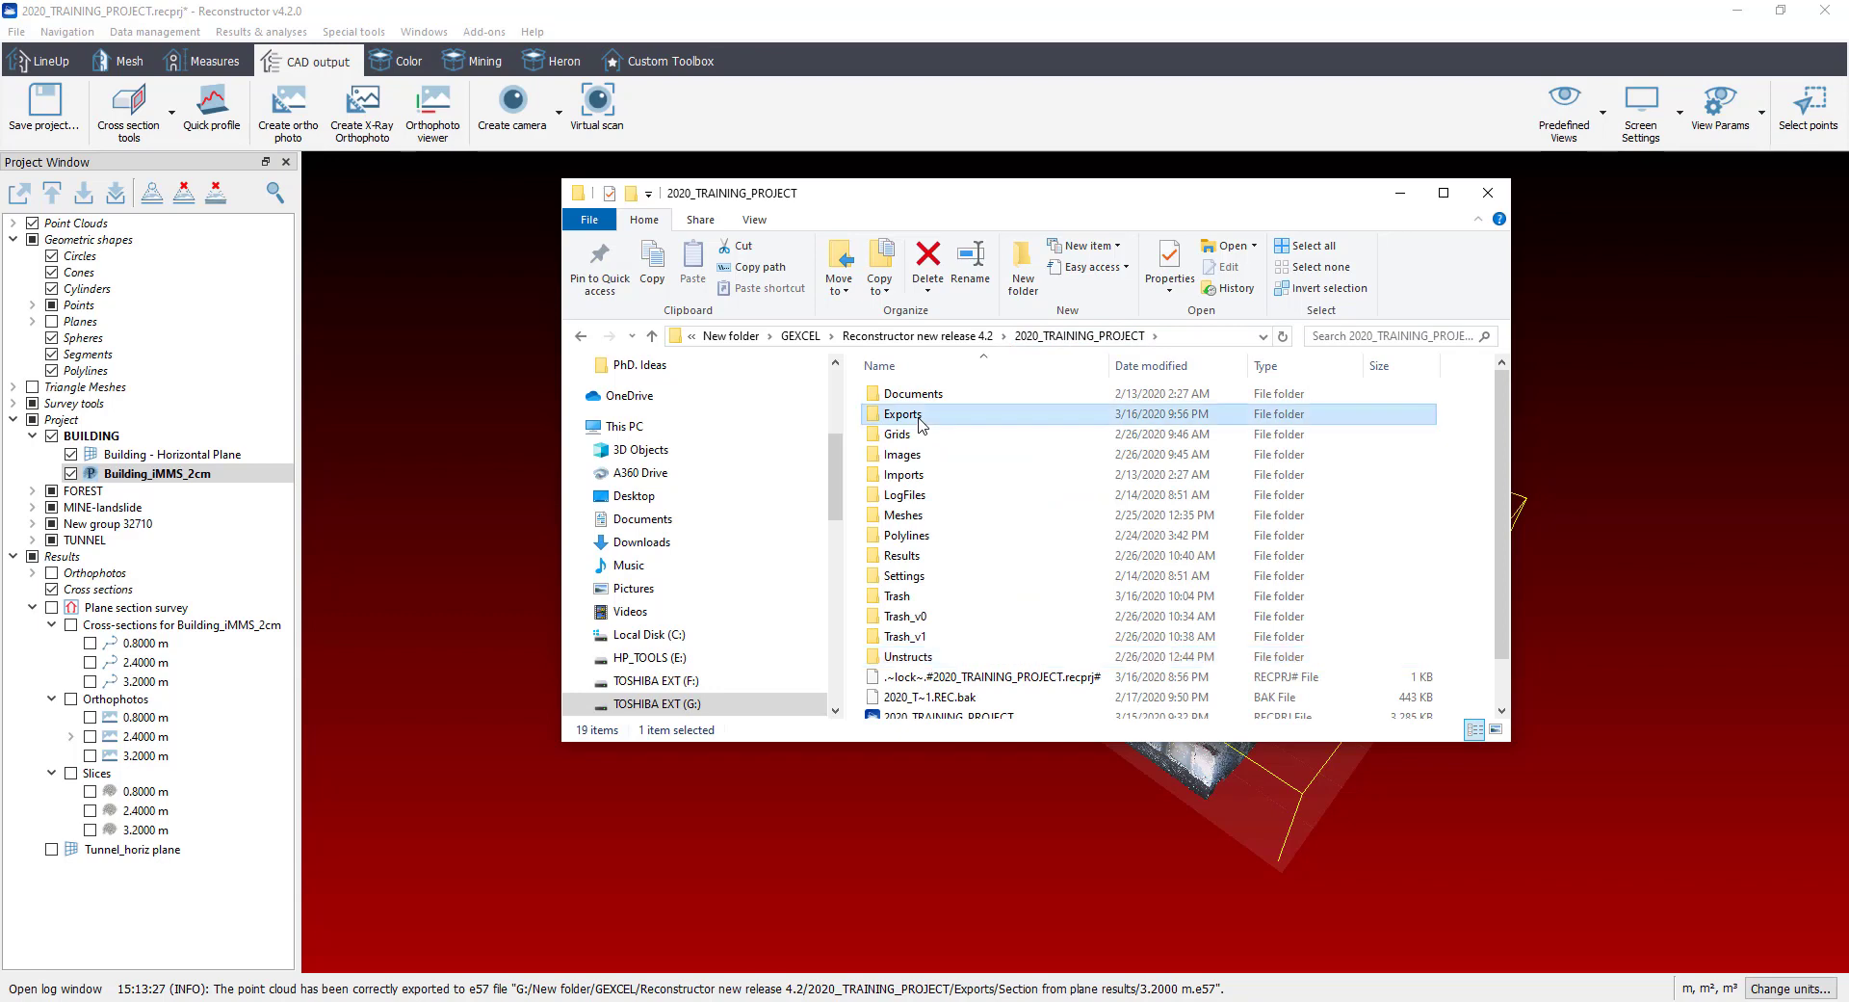
double_click(922, 421)
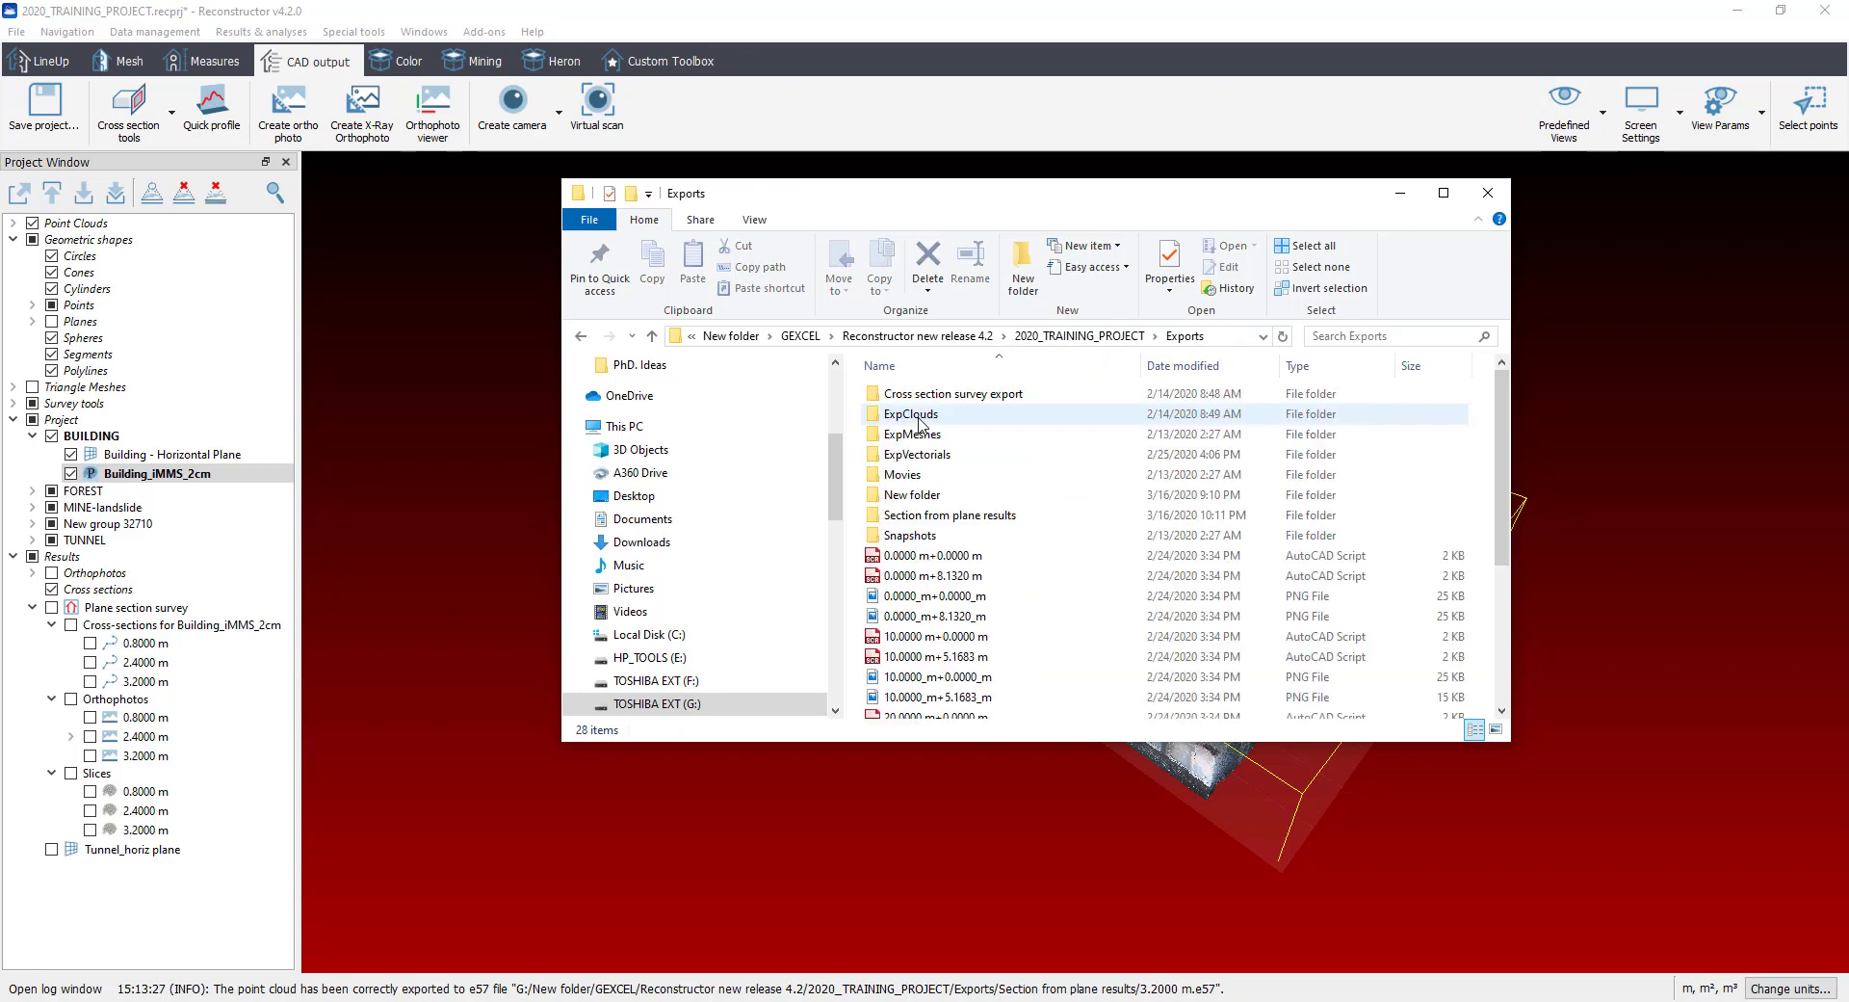
double_click(961, 515)
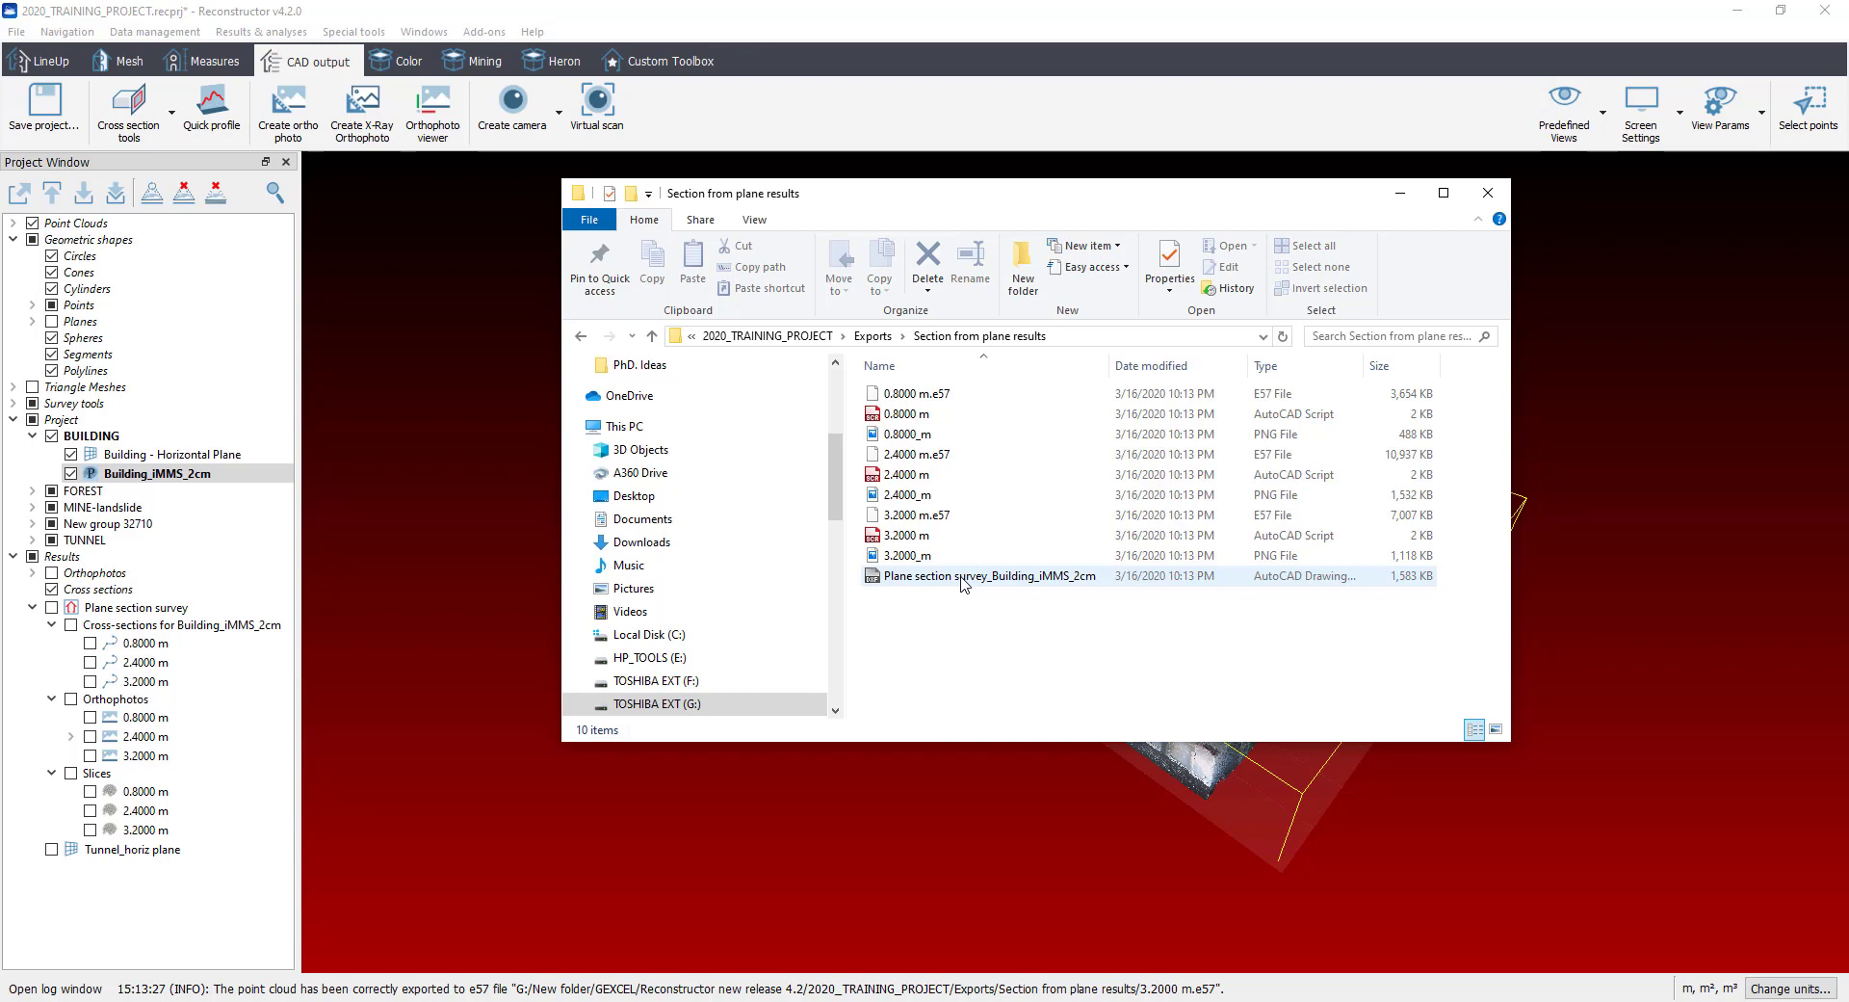
Step: Open the exported Plane section survey_Building_iMMS_2cm drawing in AutoCAD and view the section polylines level
double_click(961, 576)
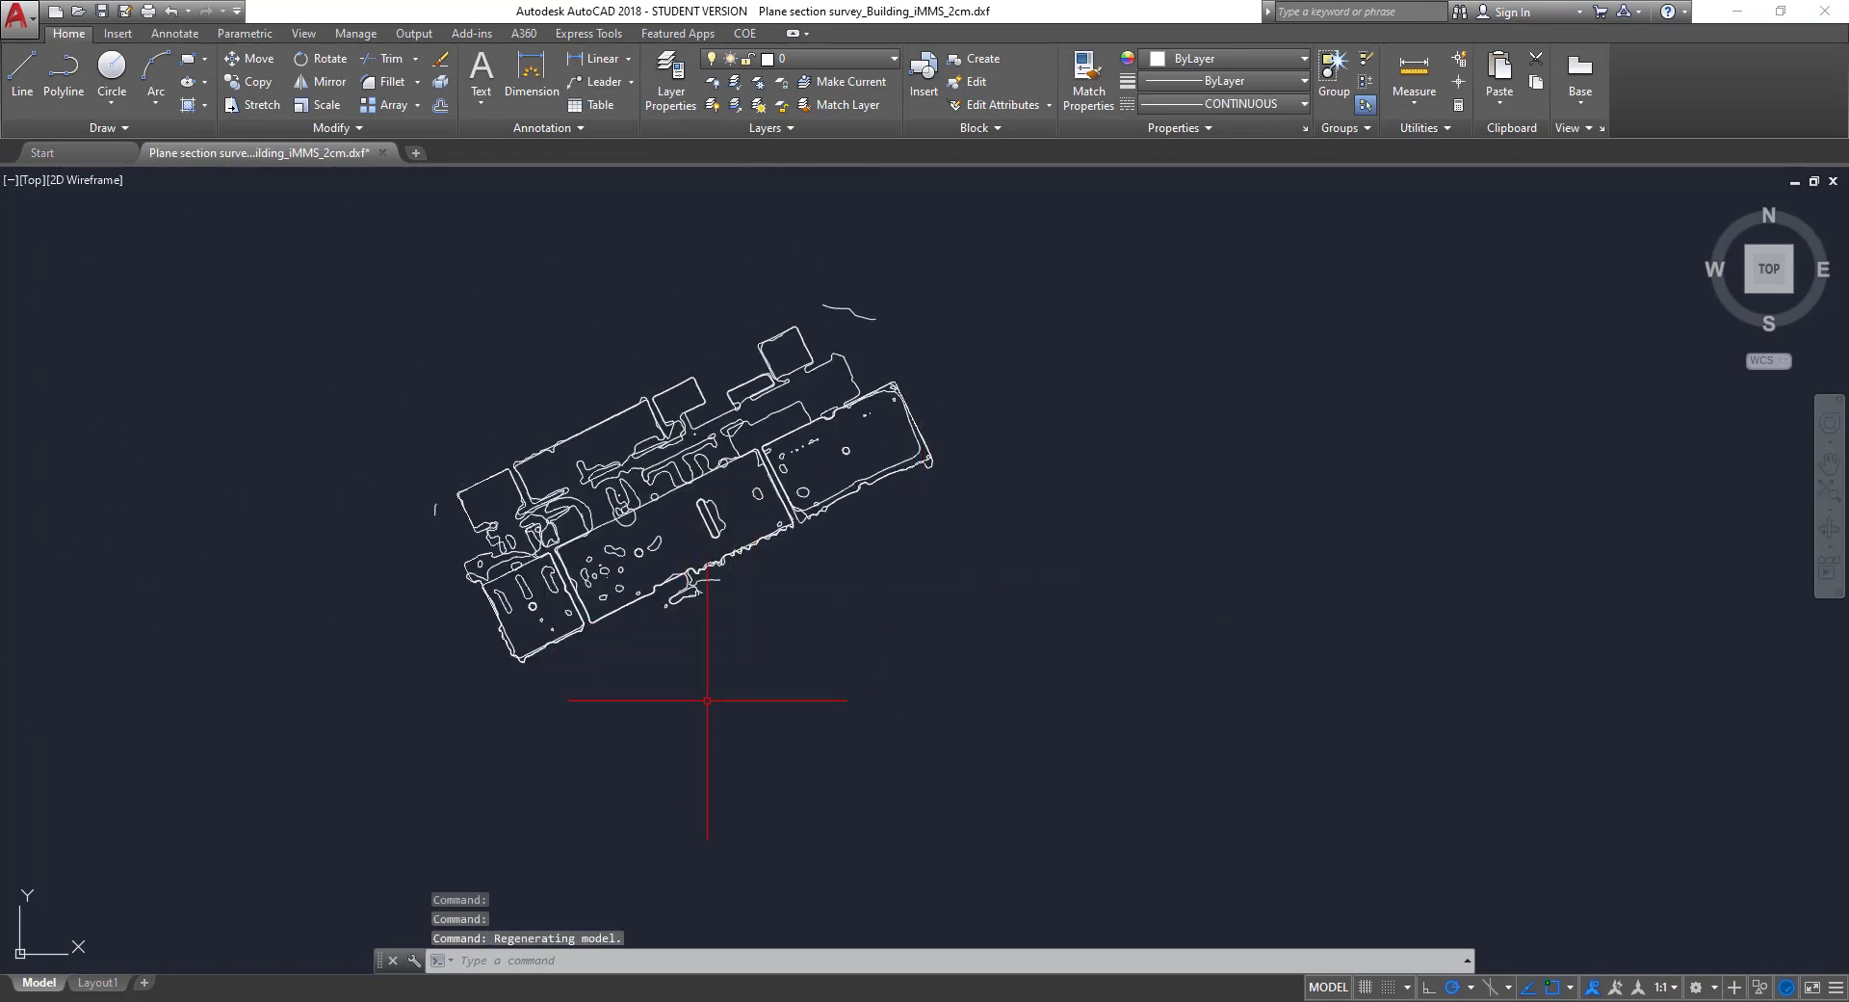
mouse_move(710, 681)
shift+middle_down()
mouse_move(644, 703)
mouse_move(738, 700)
shift+middle_up()
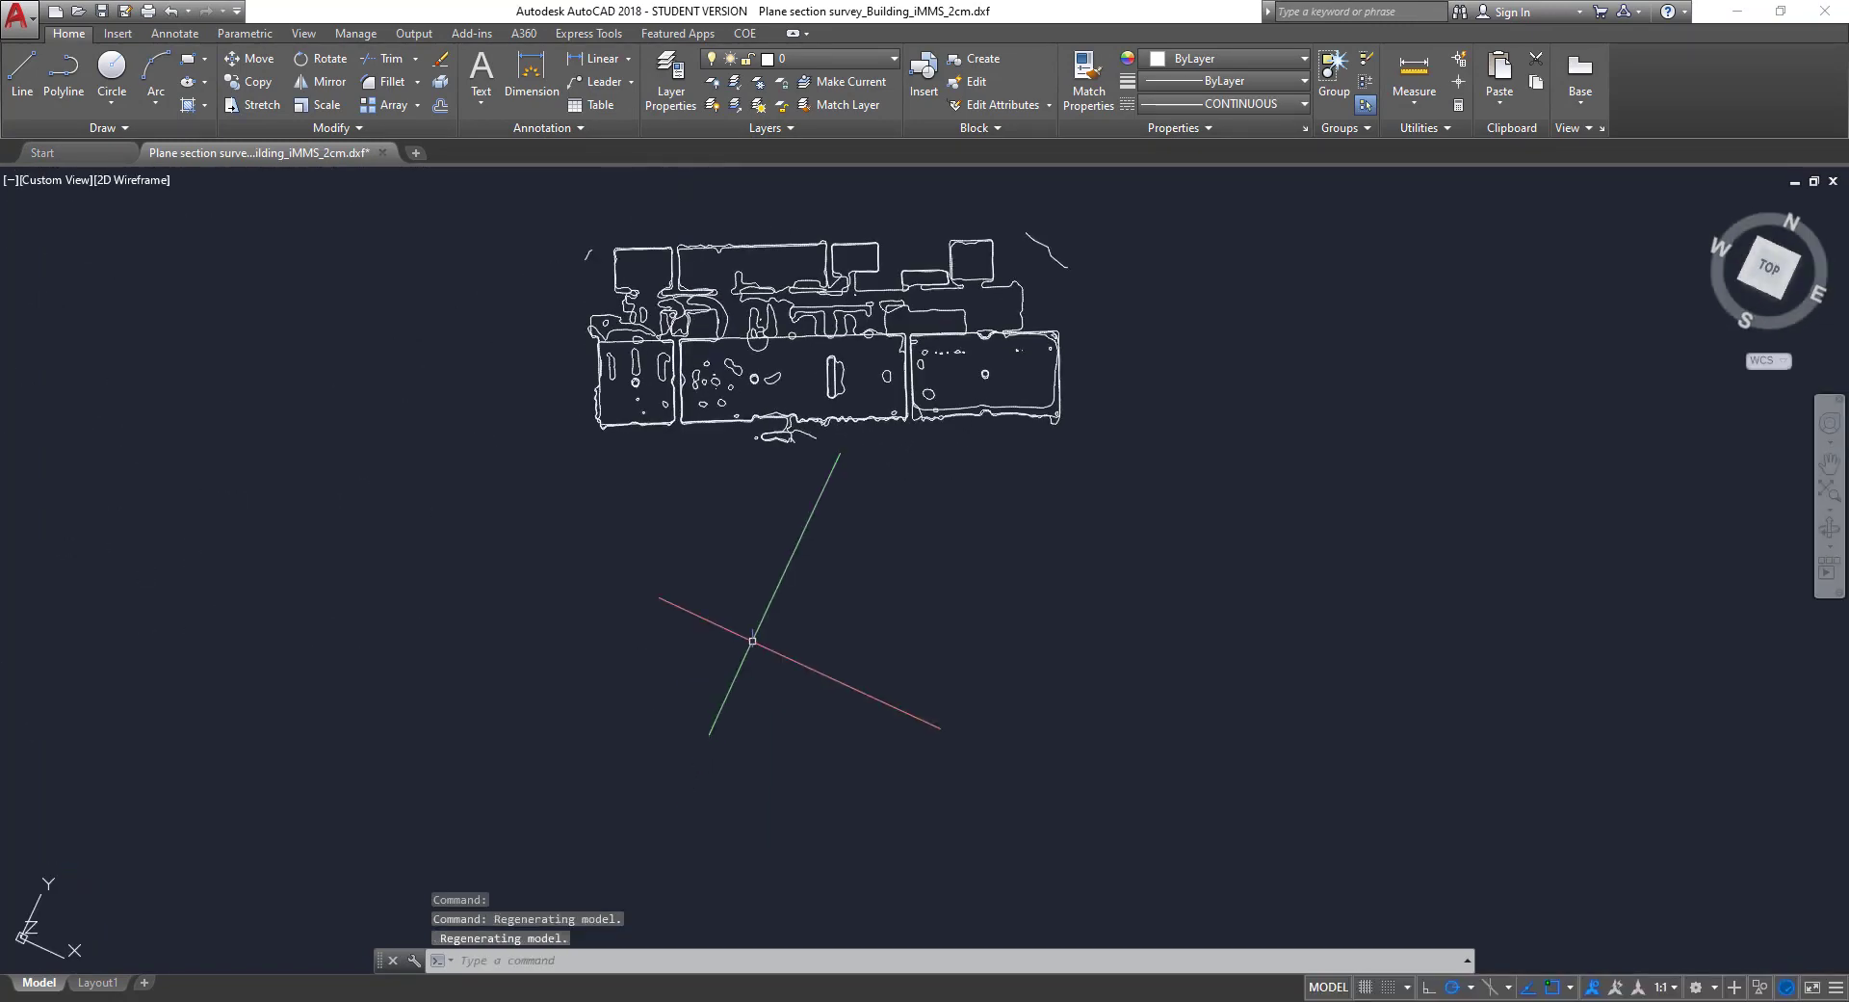
mouse_move(819, 544)
middle_down()
mouse_move(842, 735)
mouse_move(866, 777)
middle_up()
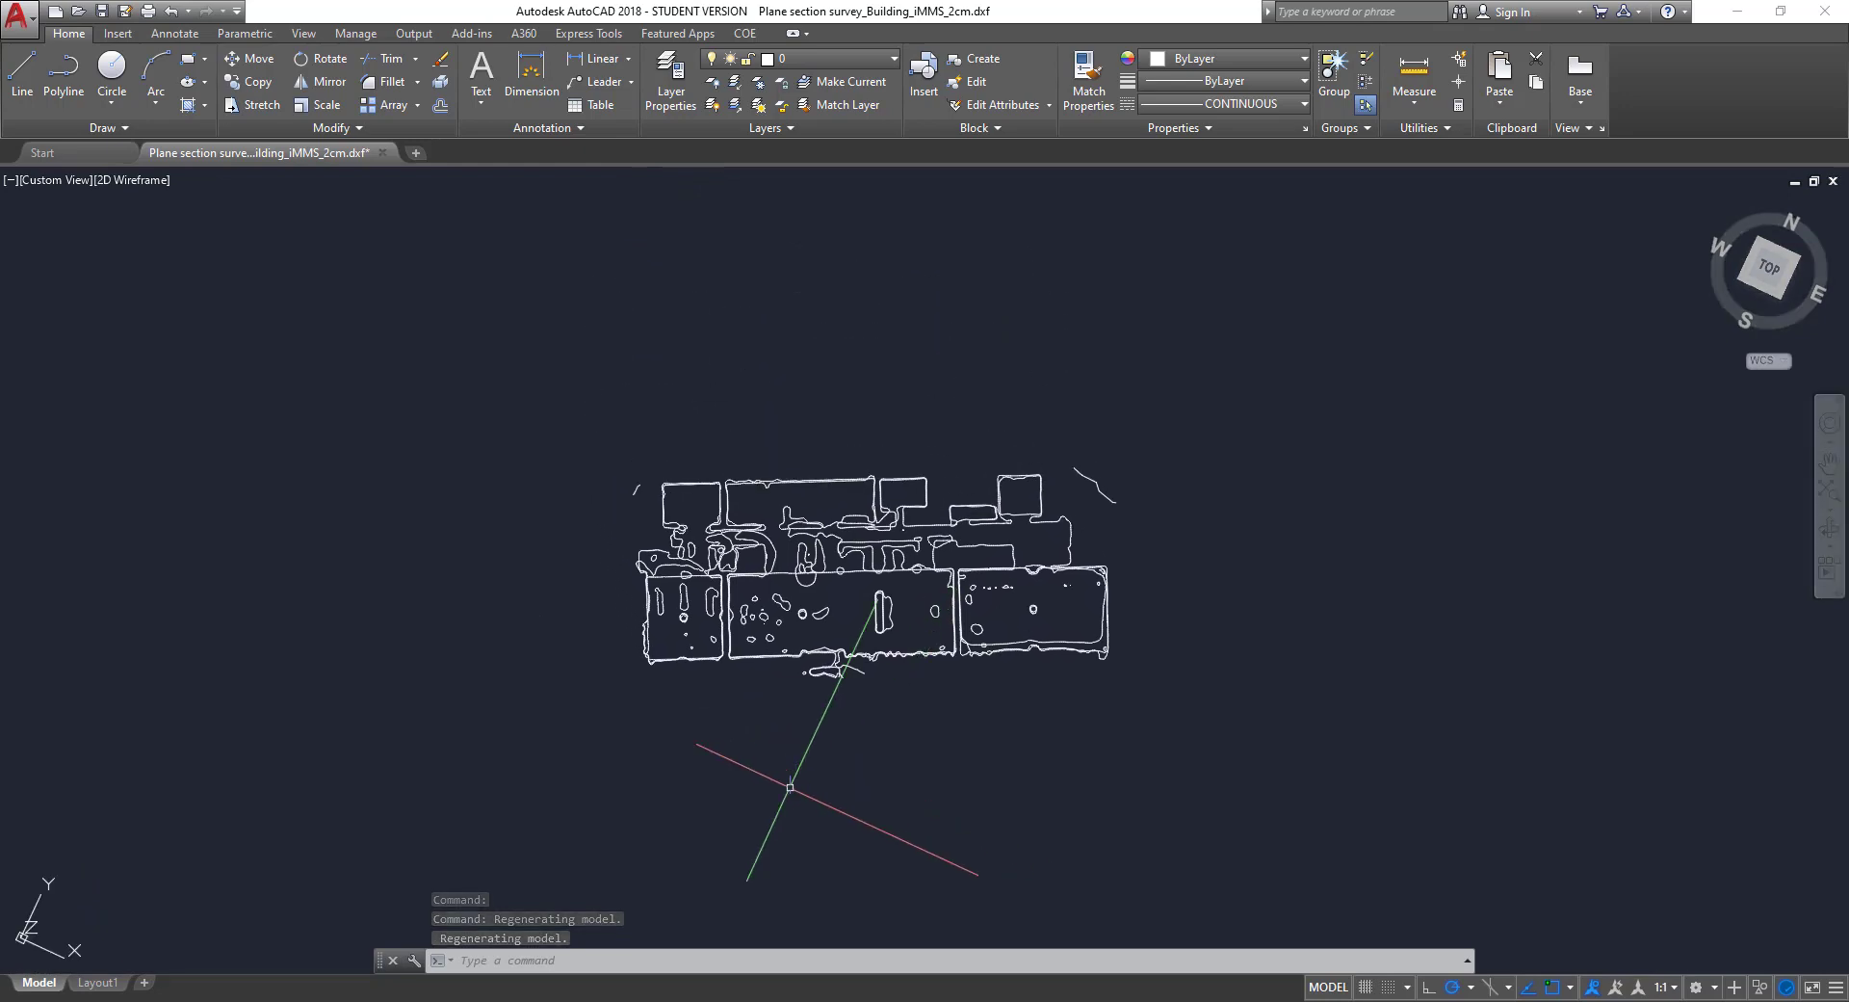
Step: Load the 2.4000 m orthophoto script from the export folder into the drawing, cancel its save prompt and inspect the image
click(242, 1001)
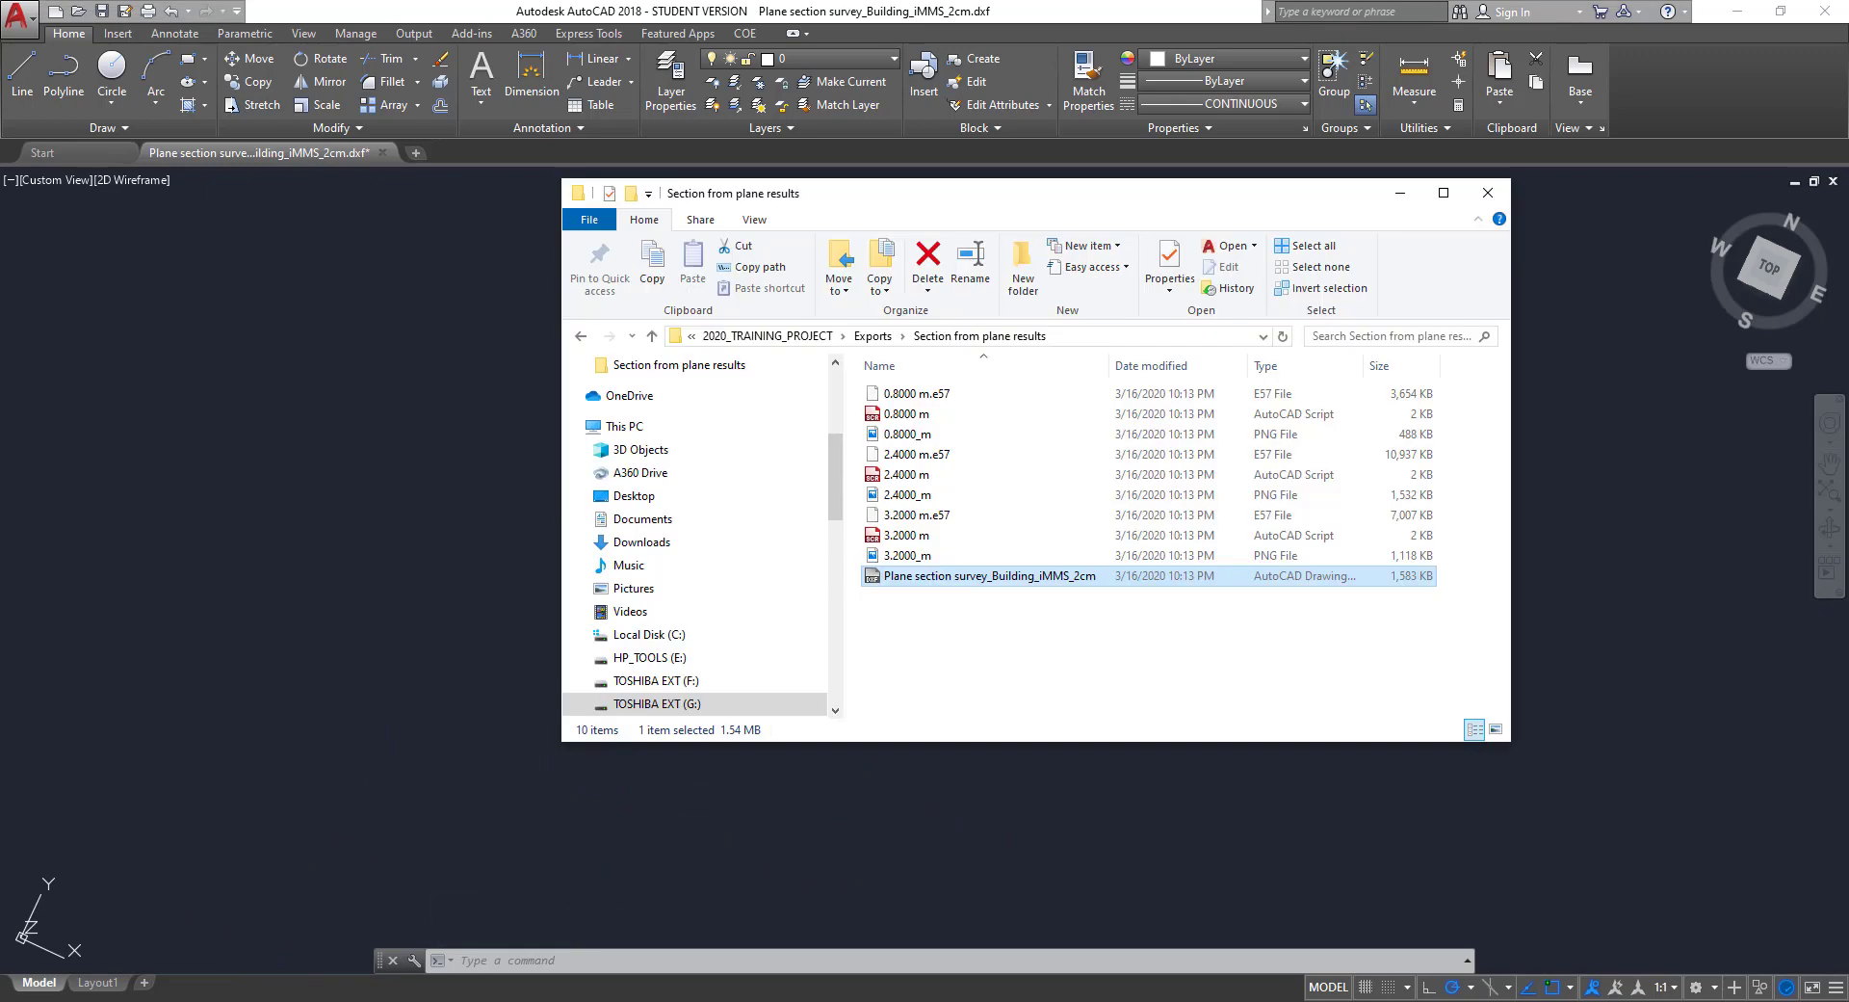
click(906, 475)
drag(909, 481, 472, 626)
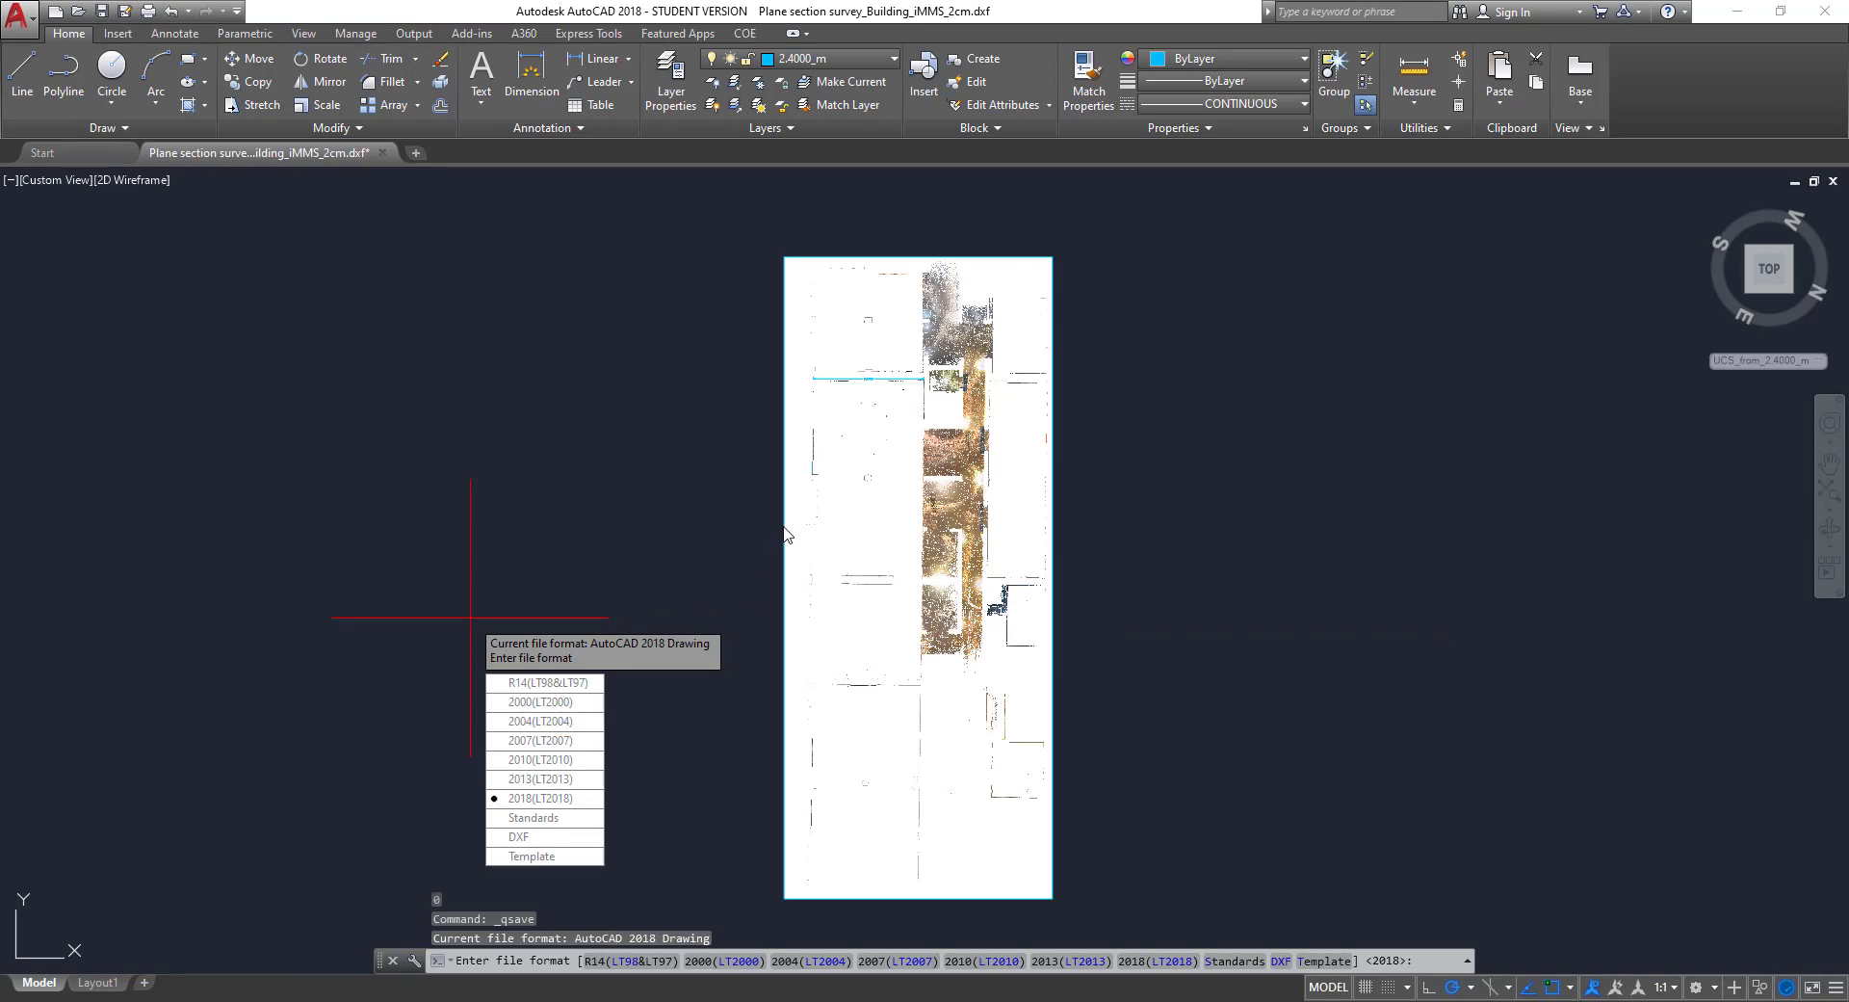
key(Escape)
scroll(868, 376, up, 4)
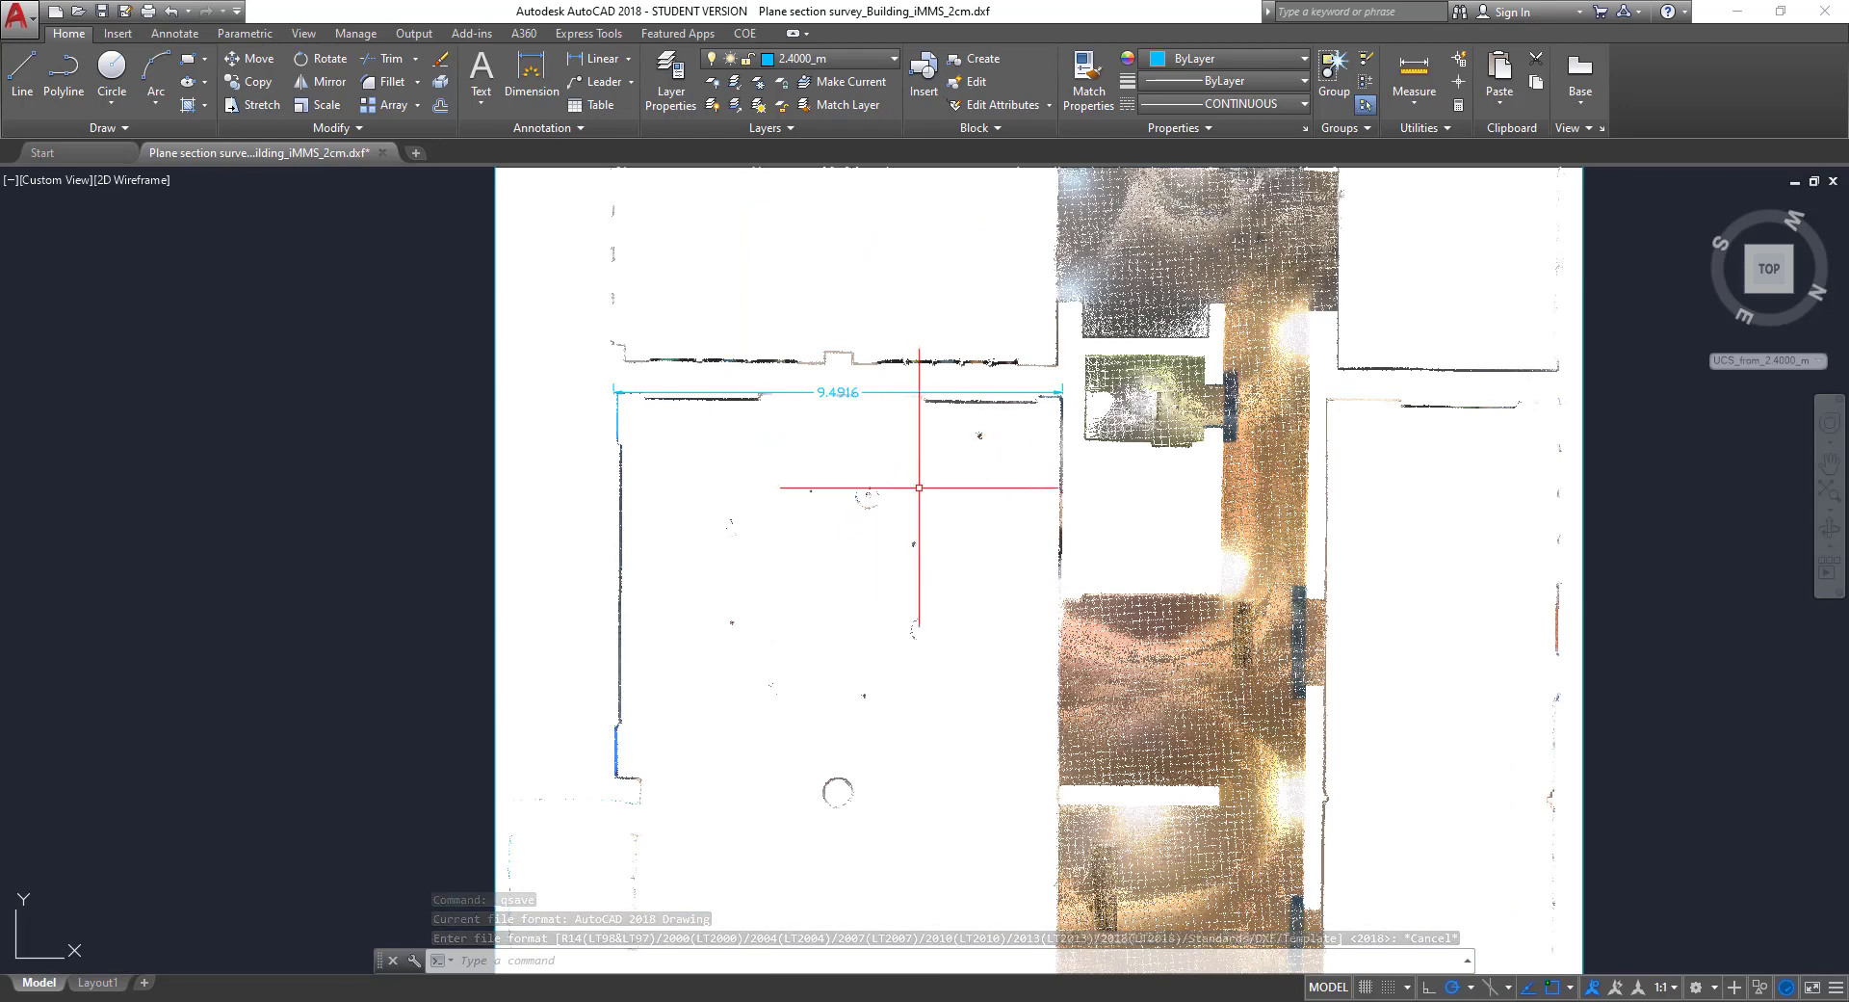
scroll(919, 487, down, 6)
middle_drag(958, 593, 958, 497)
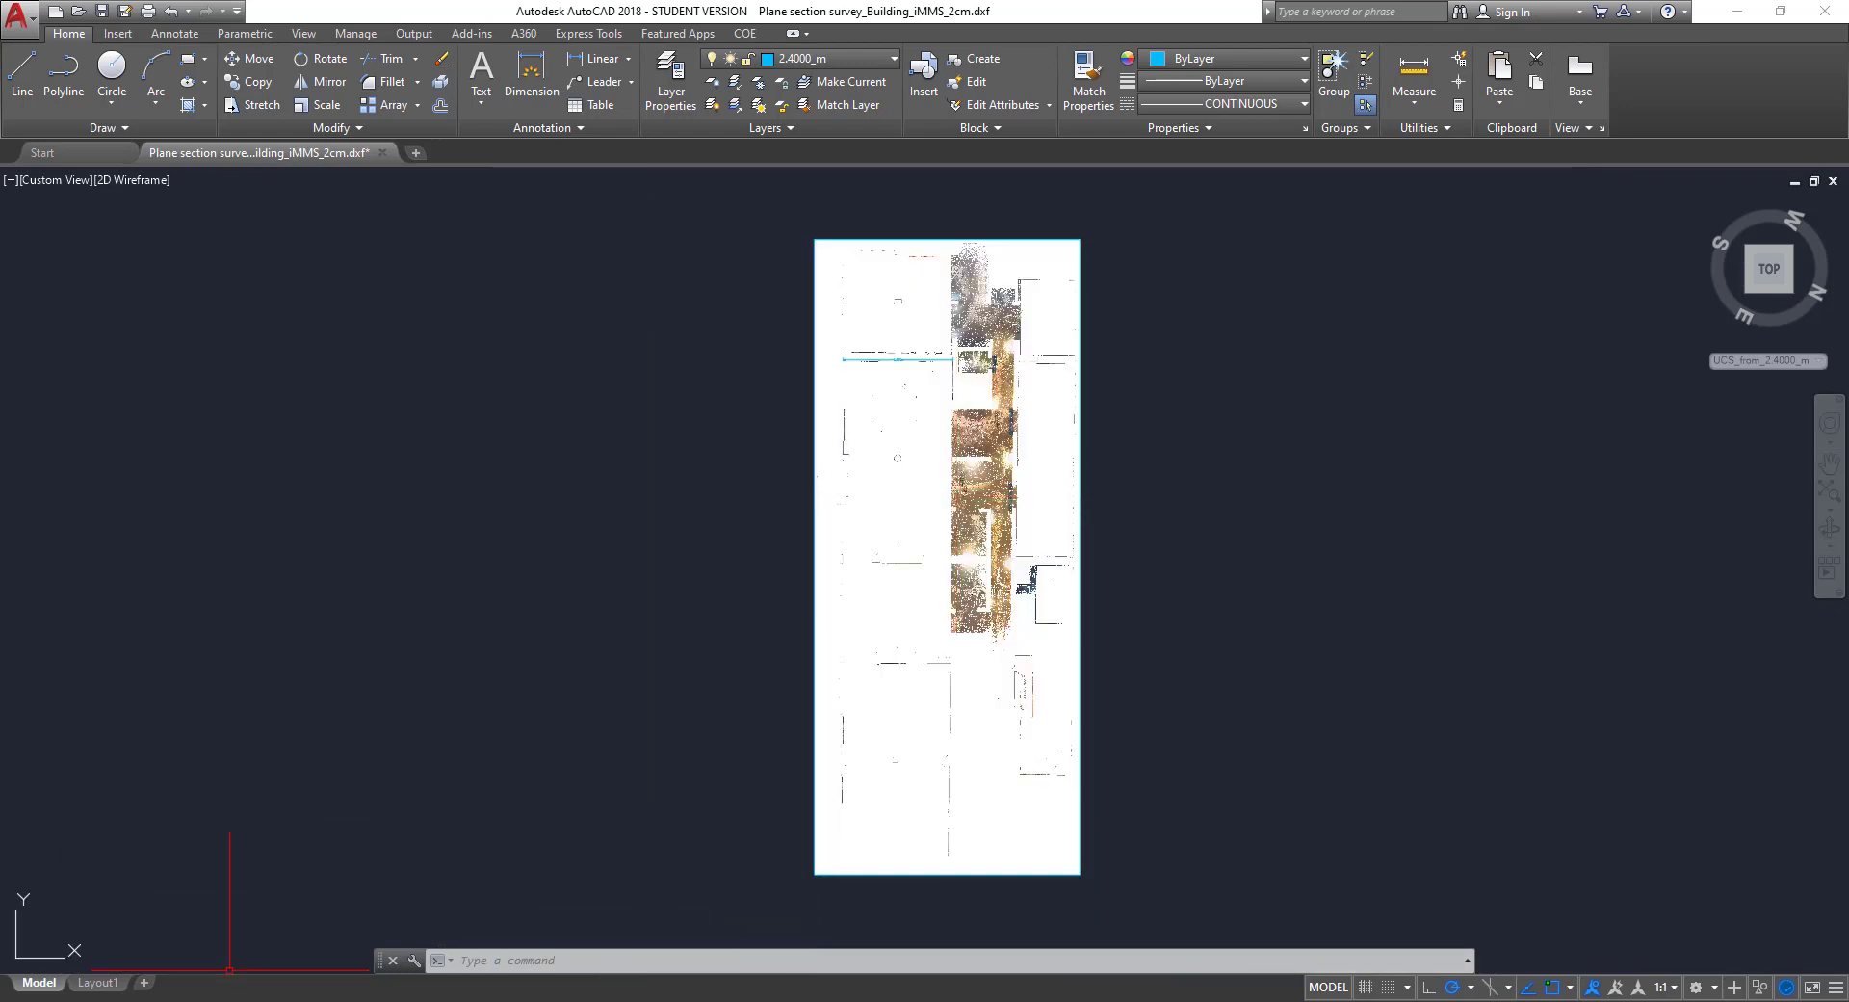
Step: Load the 3.2000 m orthophoto script into the drawing and cancel its save prompt
key(alt+Tab)
mouse_move(982, 416)
ctrl+mouse_down()
mouse_move(617, 496)
mouse_move(982, 419)
ctrl+mouse_up()
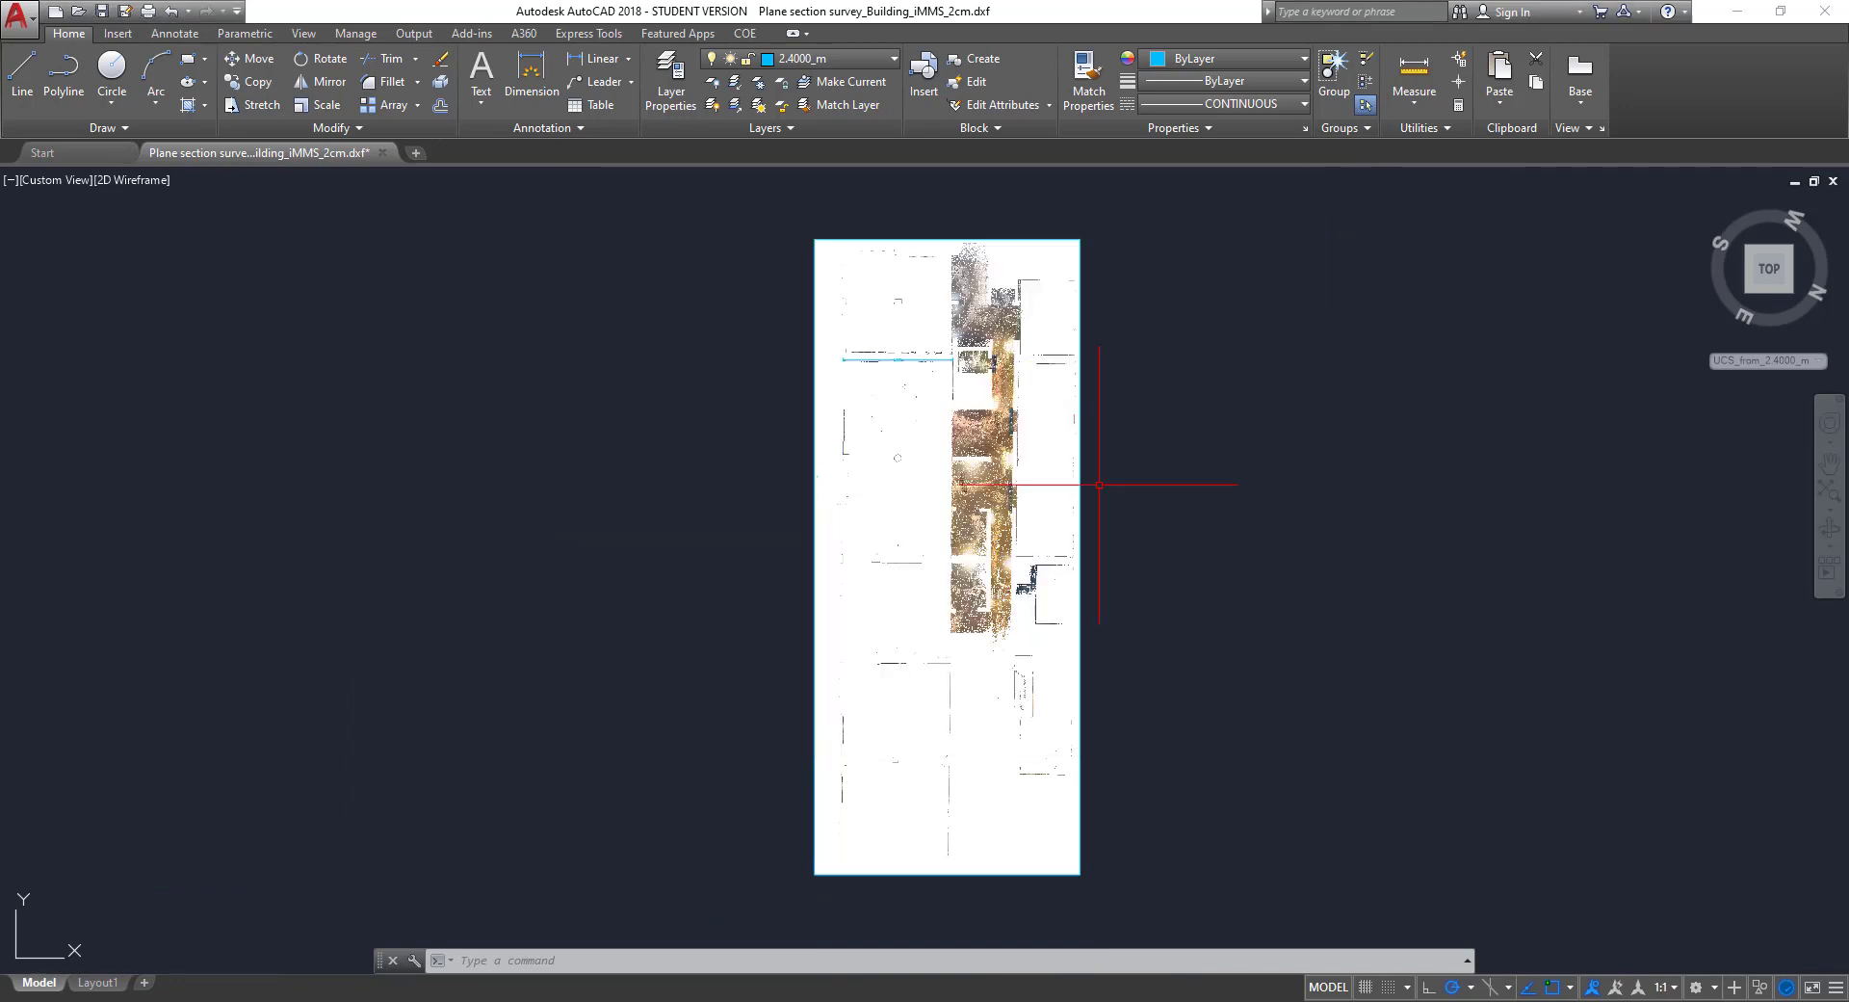
ctrl+click(983, 416)
drag(915, 536, 491, 639)
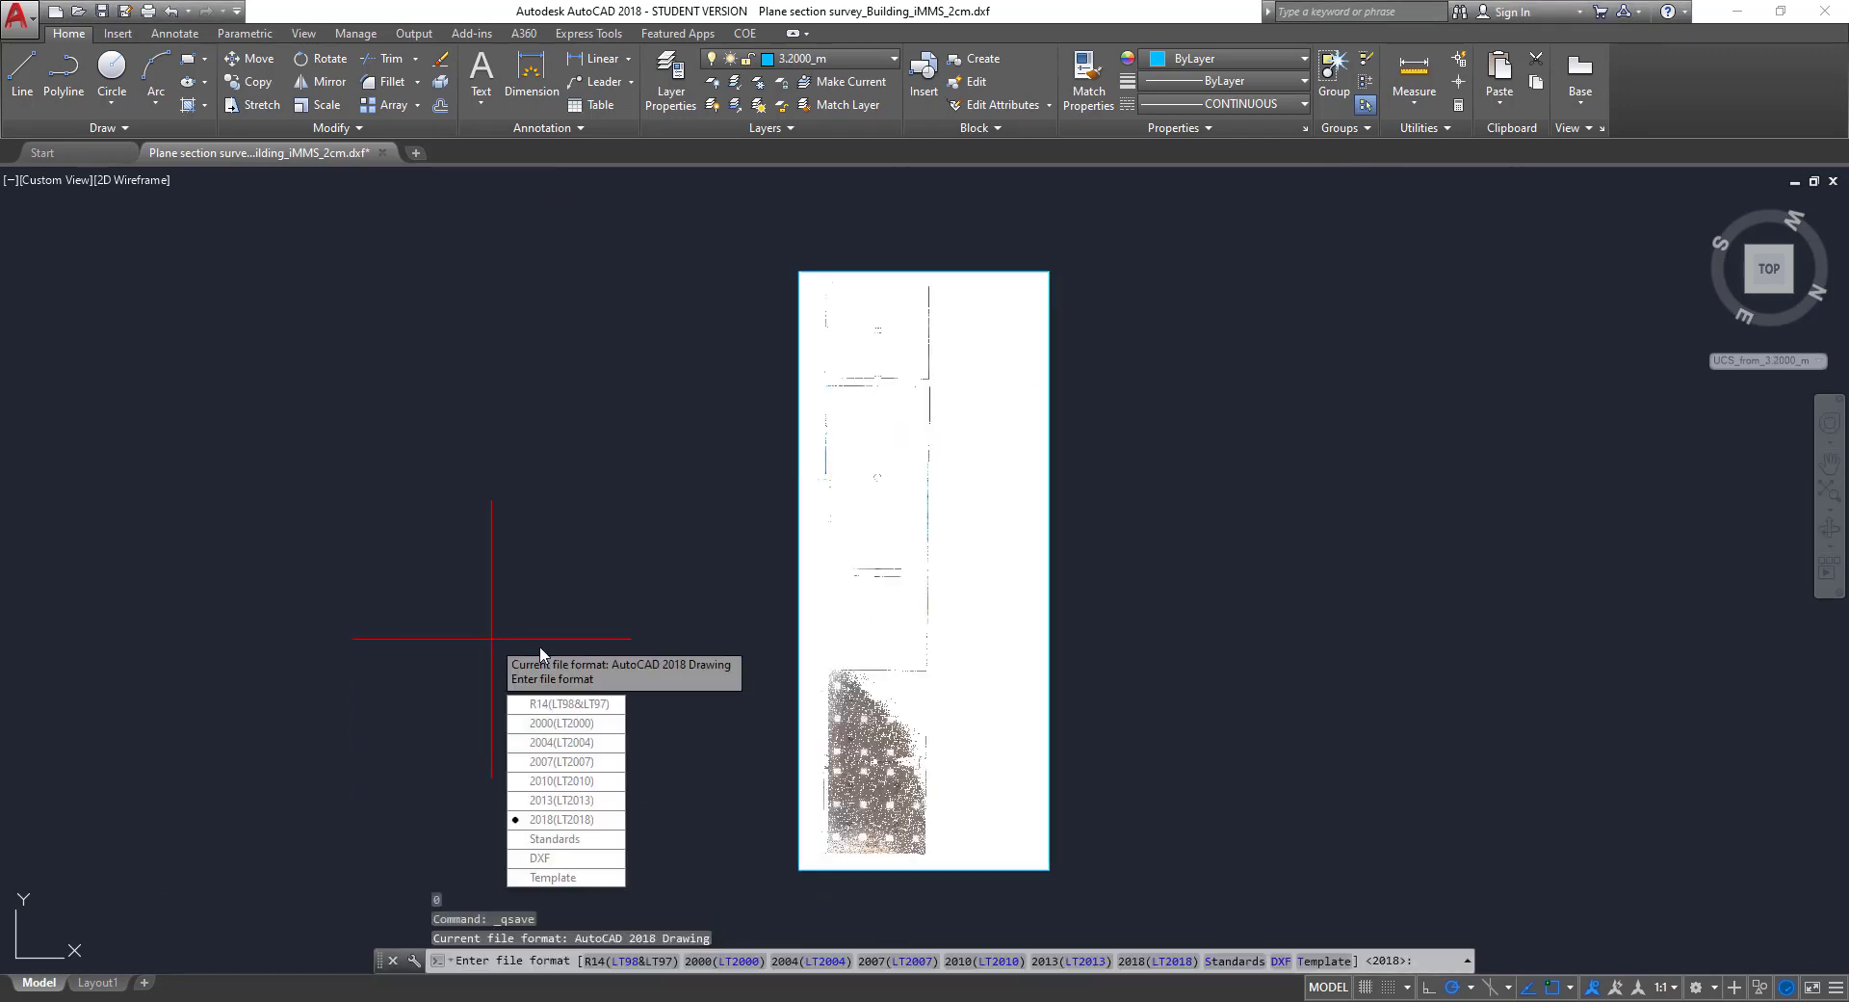
key(Escape)
Step: Load the 0.8000 m orthophoto script into the drawing and view the stacked orthophotos in 3D
click(277, 905)
drag(915, 415, 511, 552)
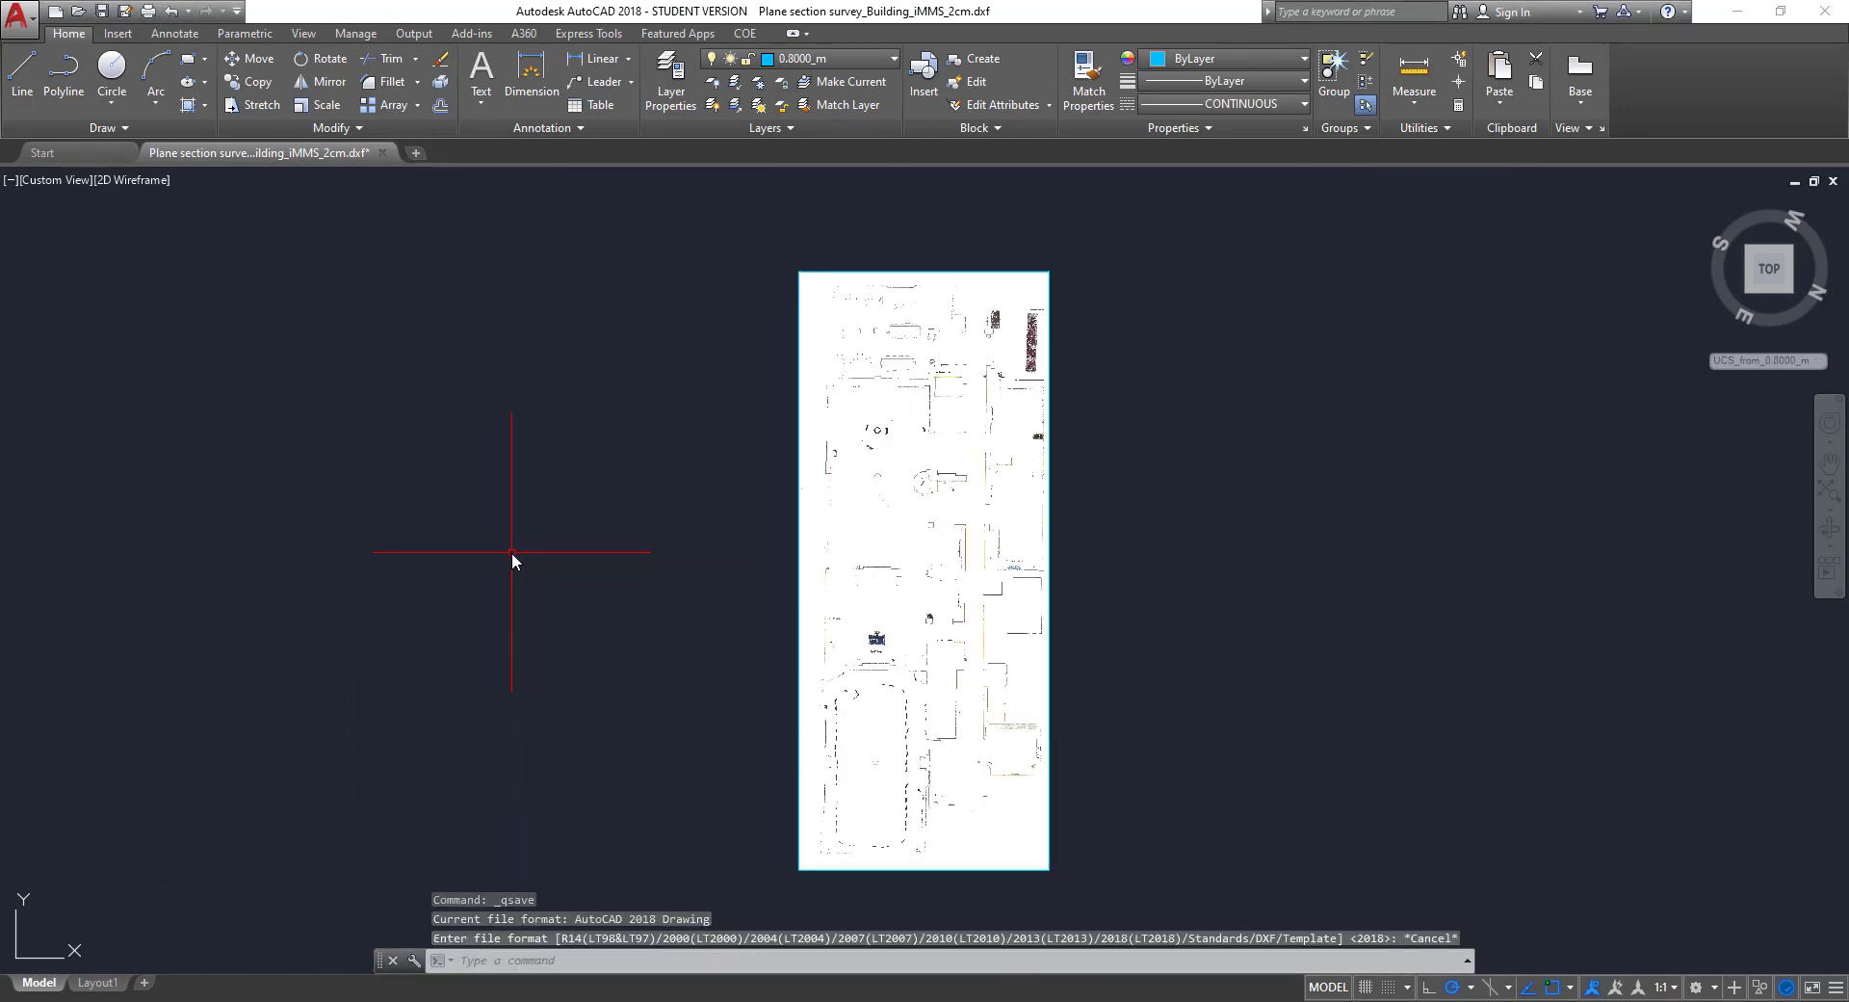
drag(770, 624, 781, 469)
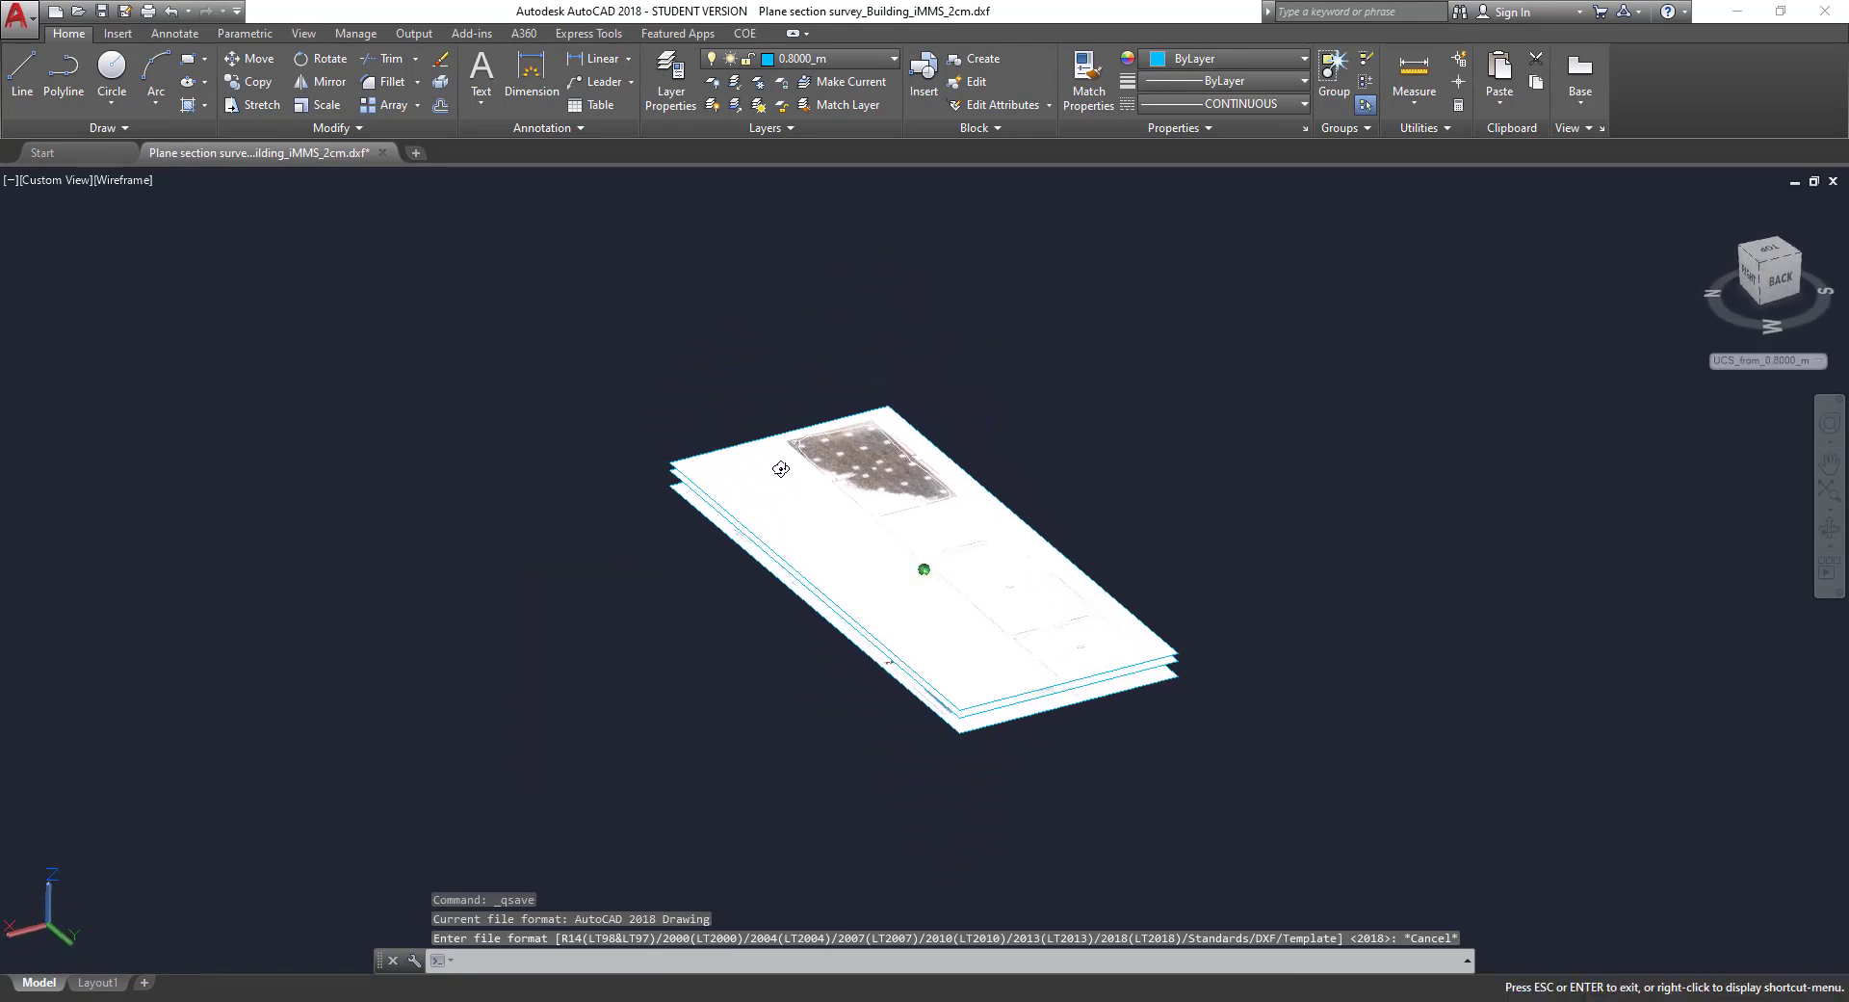